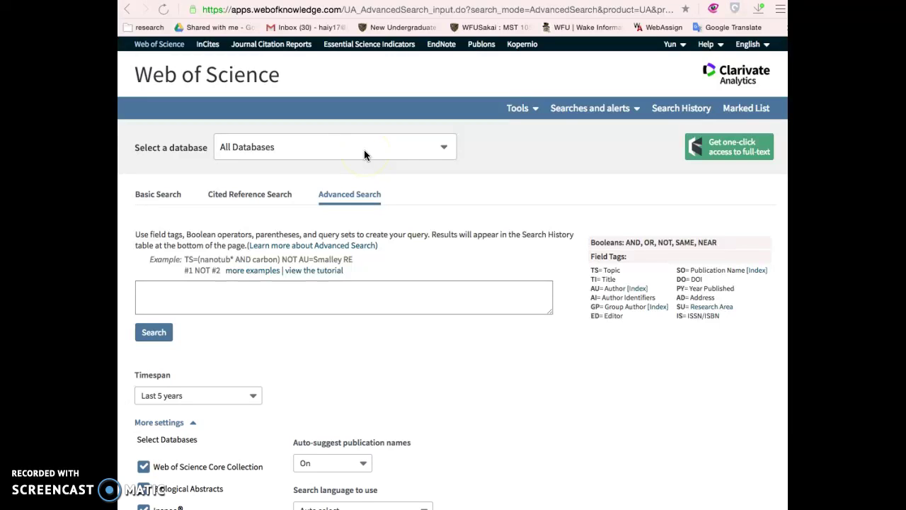
Step: Review the databases available for searching and keep All Databases selected
click(363, 149)
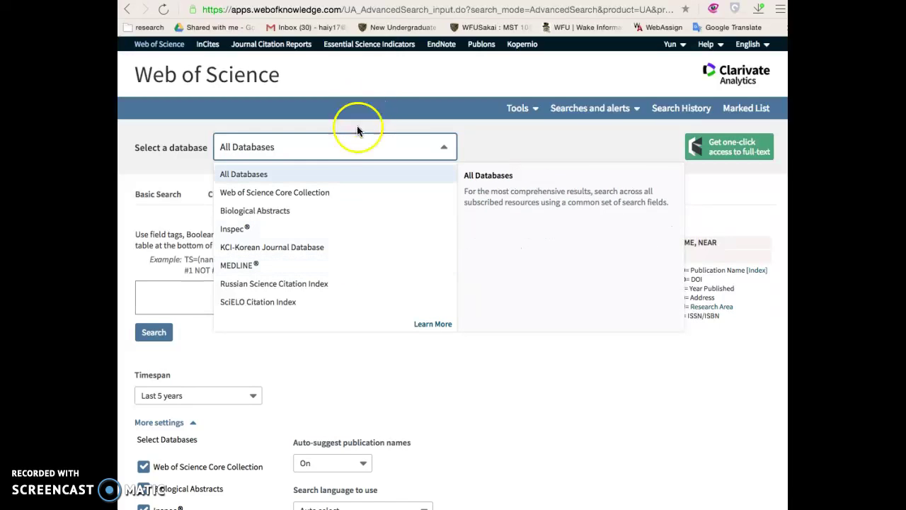
click(355, 146)
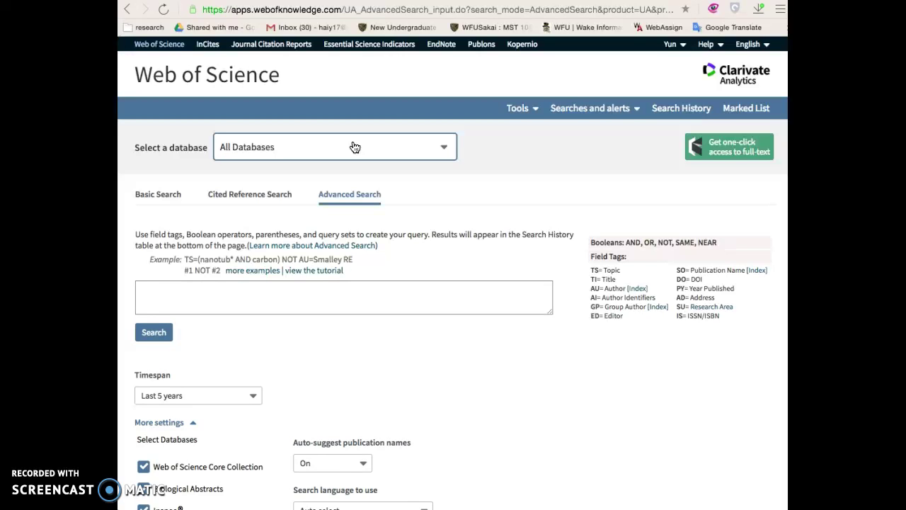
click(355, 147)
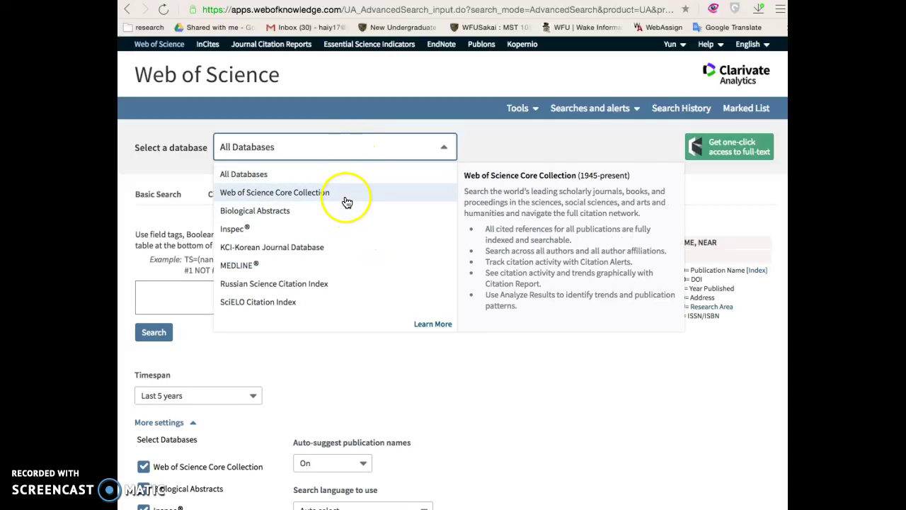
click(352, 183)
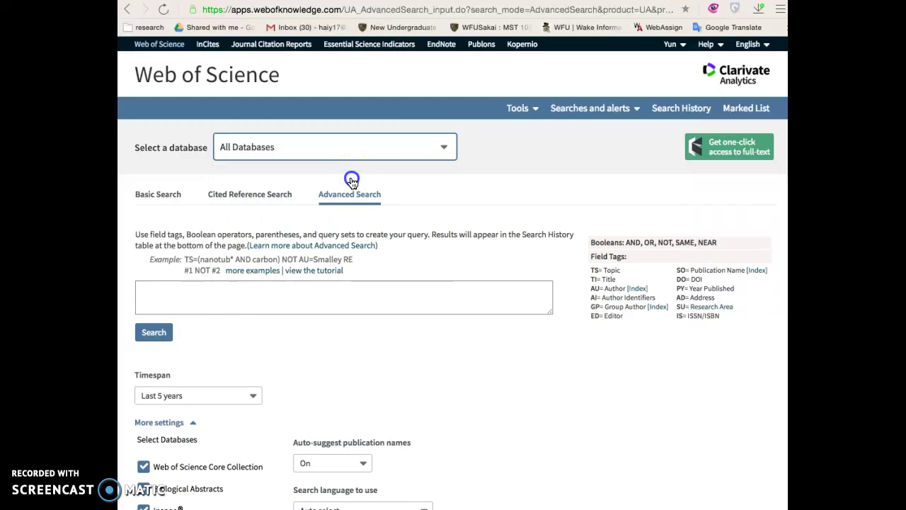
Step: Switch to the basic search with the query "the impact of wine on heart" across All Databases
click(177, 202)
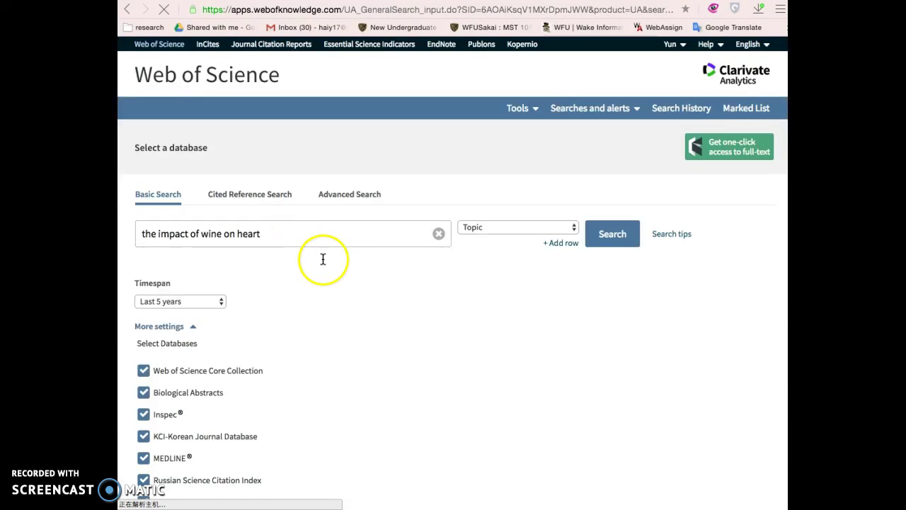
drag(297, 234, 149, 230)
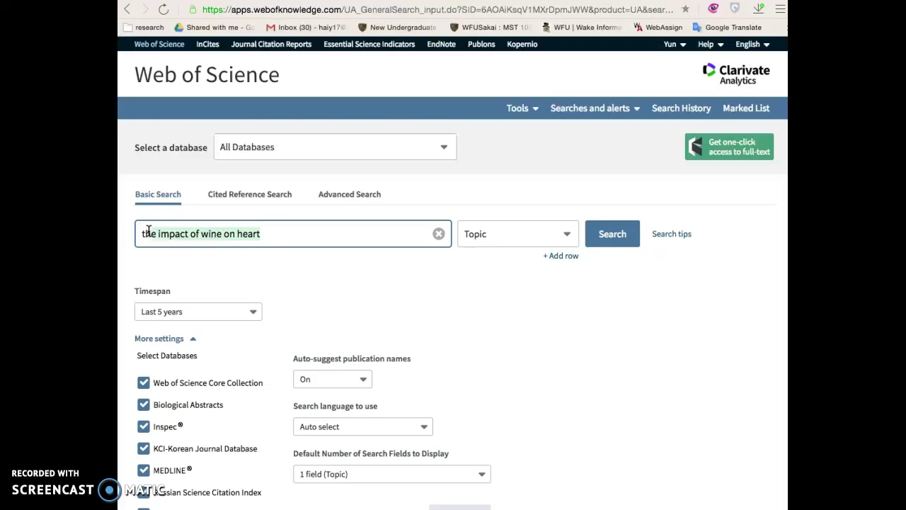
click(278, 138)
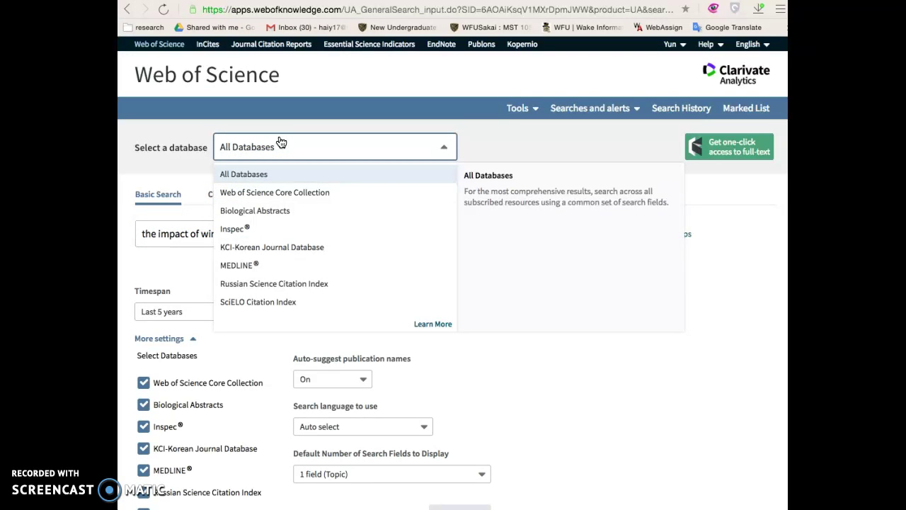
click(280, 142)
click(301, 237)
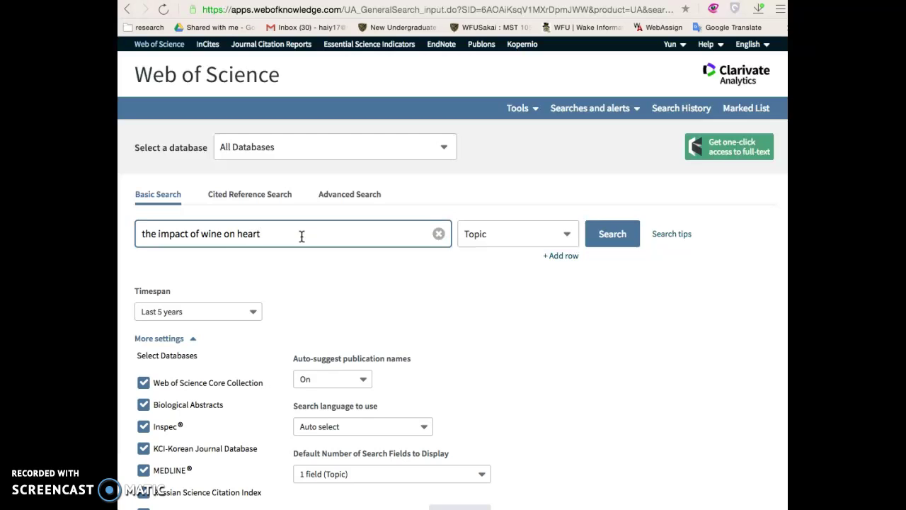
Step: Review the field types the query can be matched against, keeping Topic
click(478, 235)
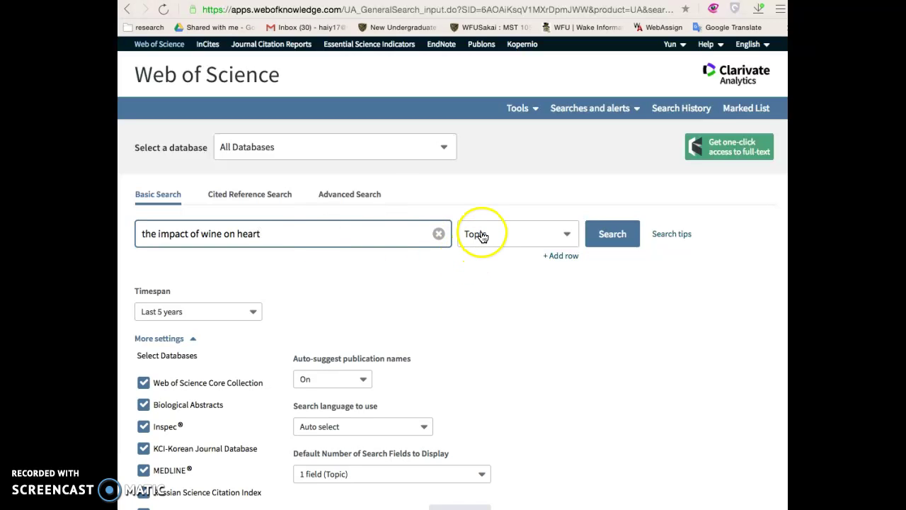
click(485, 284)
click(488, 242)
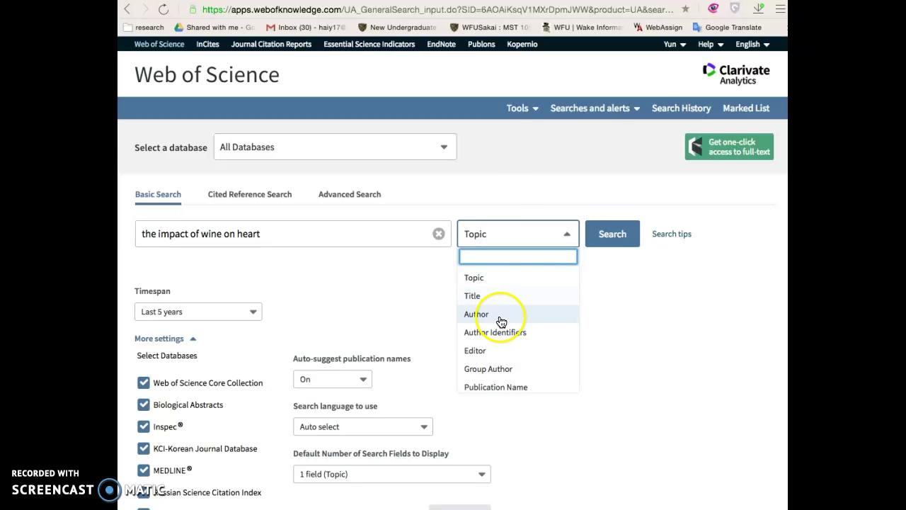
click(488, 234)
Step: Set the search timespan to Last 5 years
scroll(328, 312, down, 2)
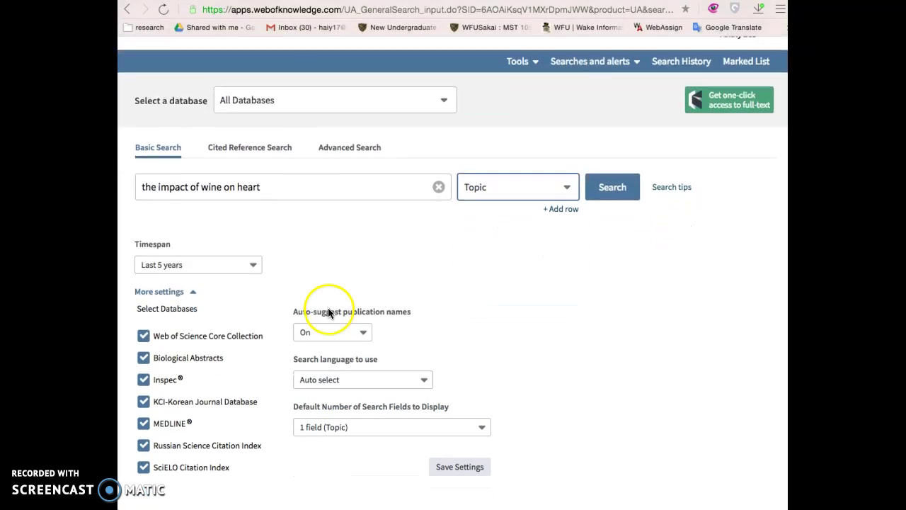
click(243, 271)
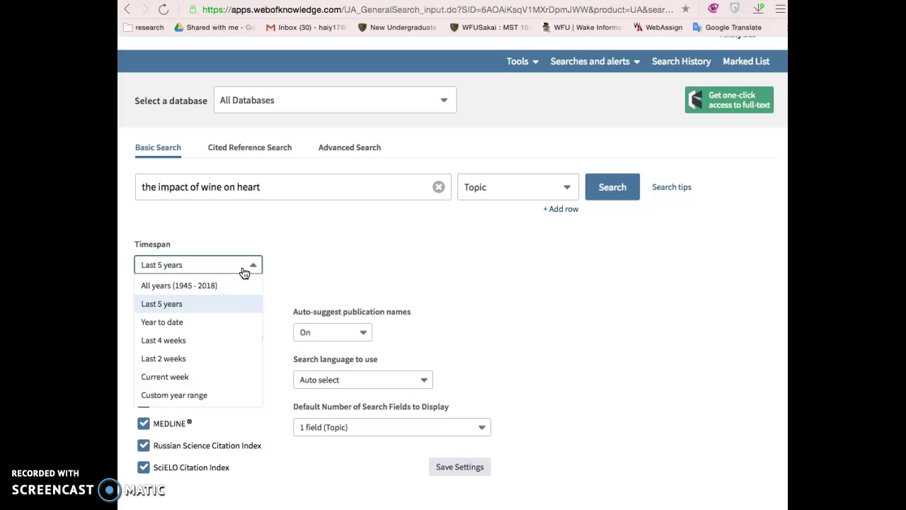
click(245, 270)
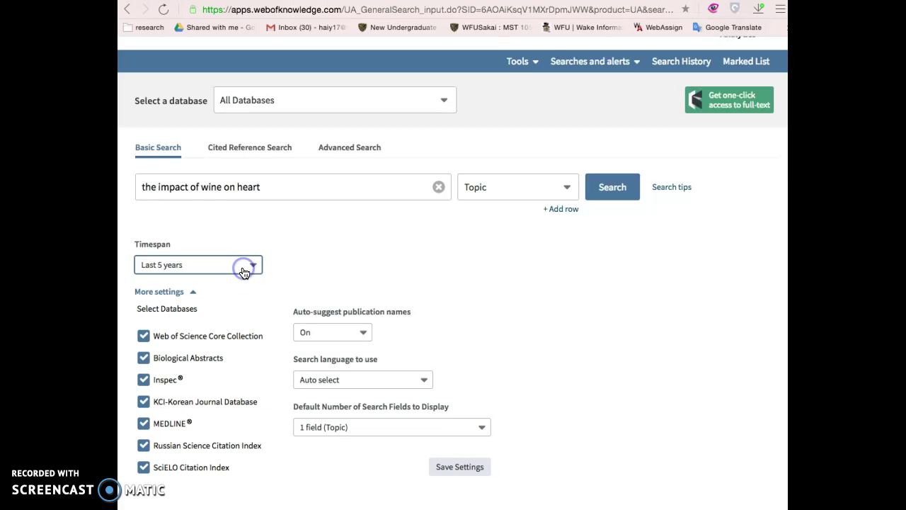
click(245, 270)
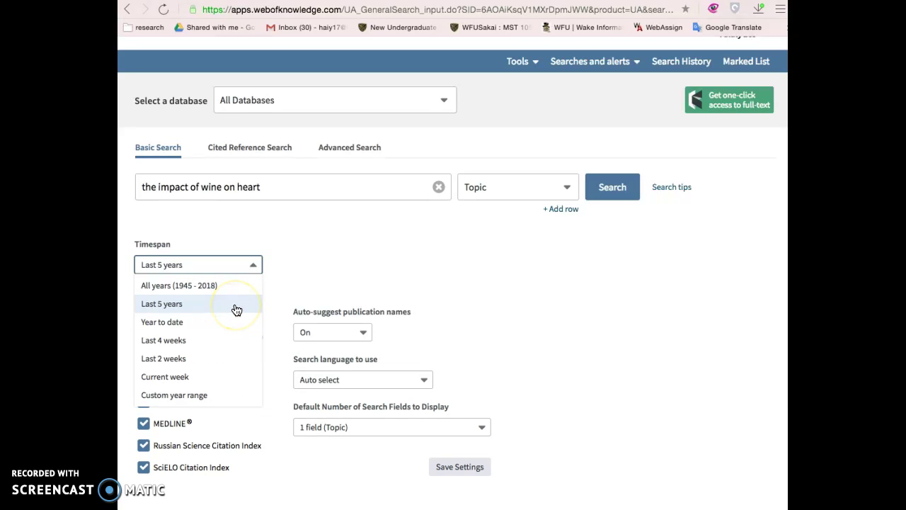
click(236, 310)
Step: Set the search language to English and run the topic search
scroll(251, 273, down, 1)
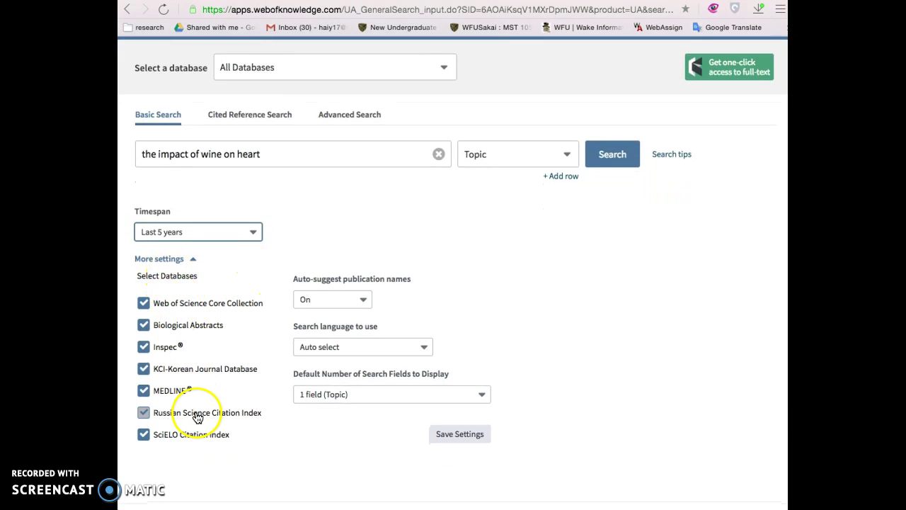
click(394, 353)
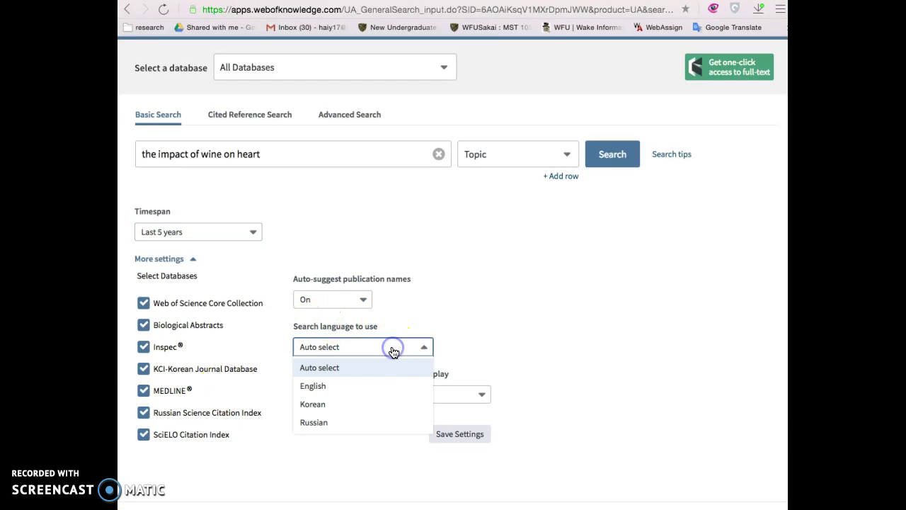
click(391, 386)
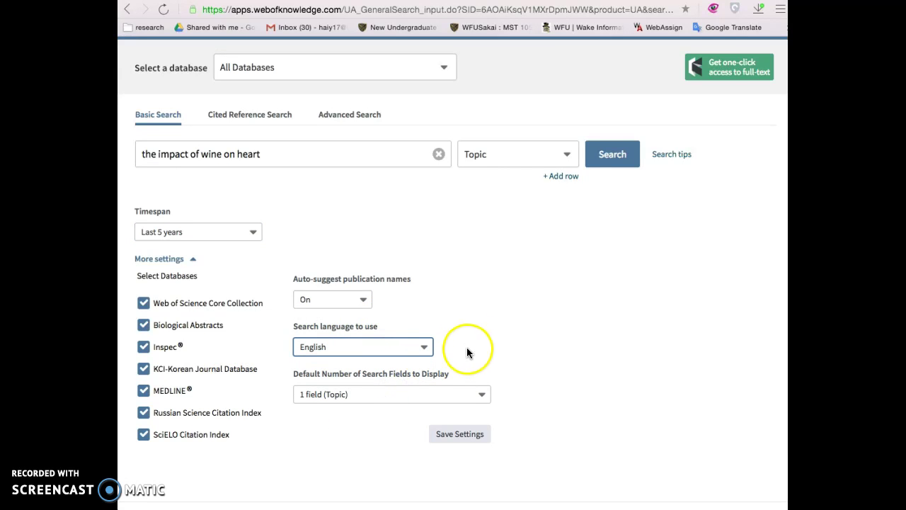
scroll(464, 379, up, 1)
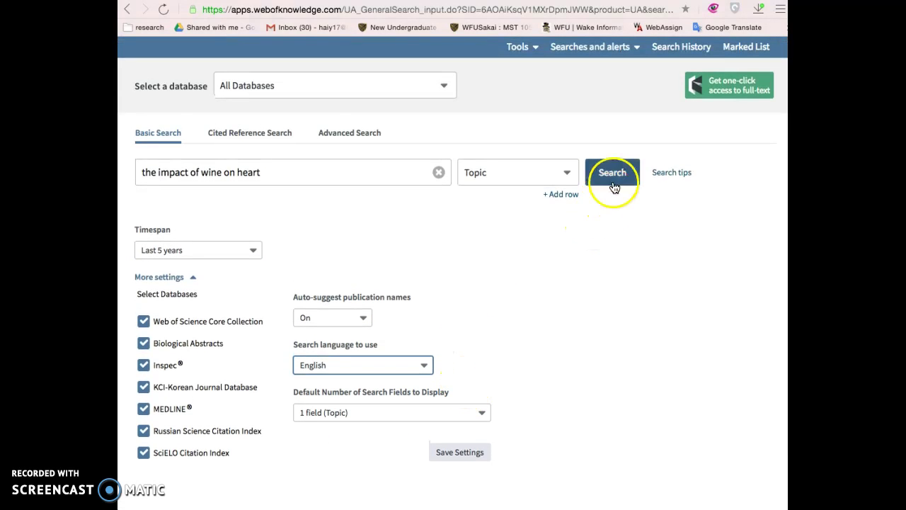
click(613, 186)
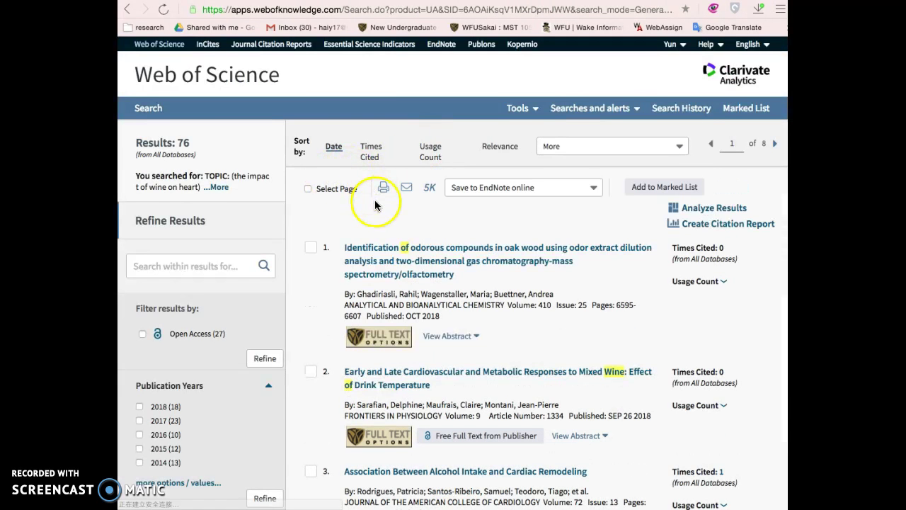
Step: Look through the search results and the full-text options offered for each article
scroll(407, 244, down, 1)
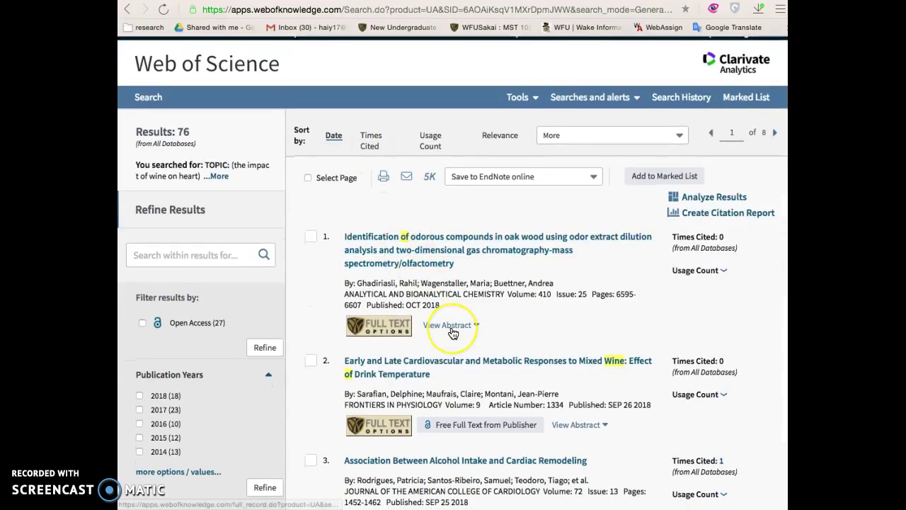
scroll(453, 333, down, 5)
scroll(453, 334, up, 4)
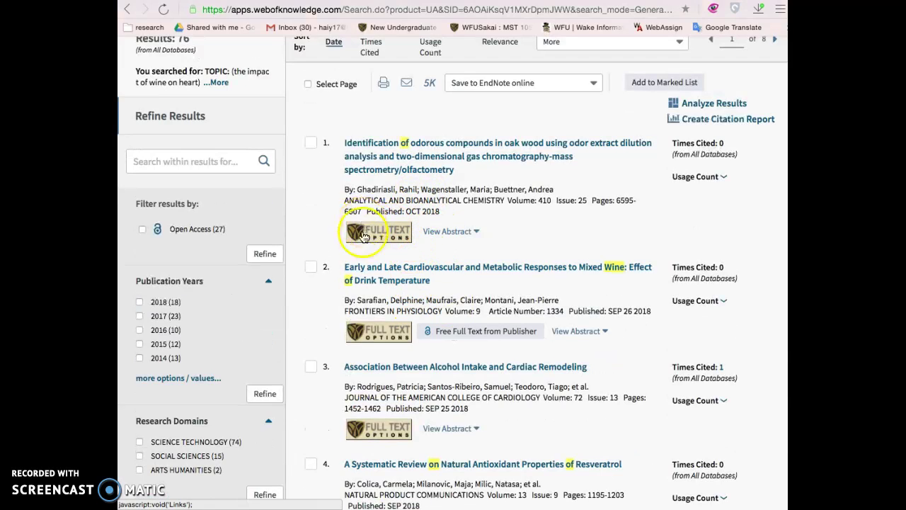
scroll(362, 226, down, 3)
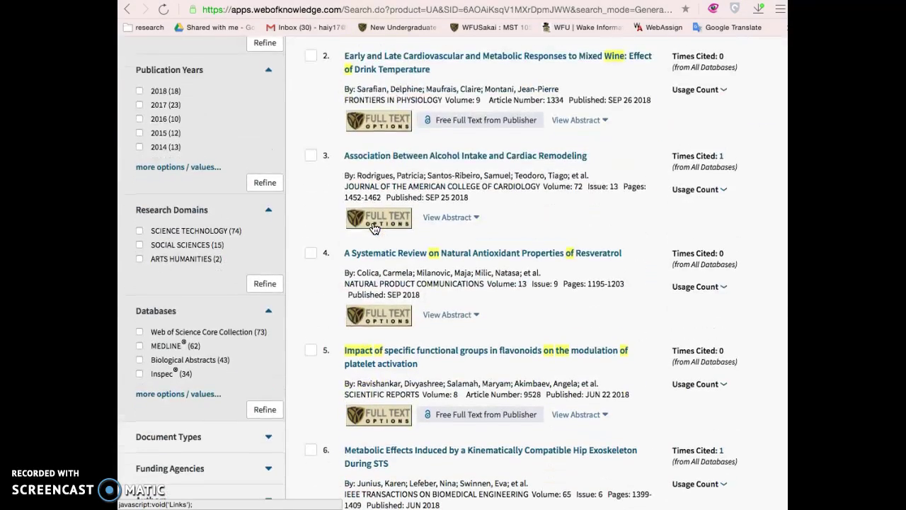
scroll(374, 227, down, 1)
click(379, 310)
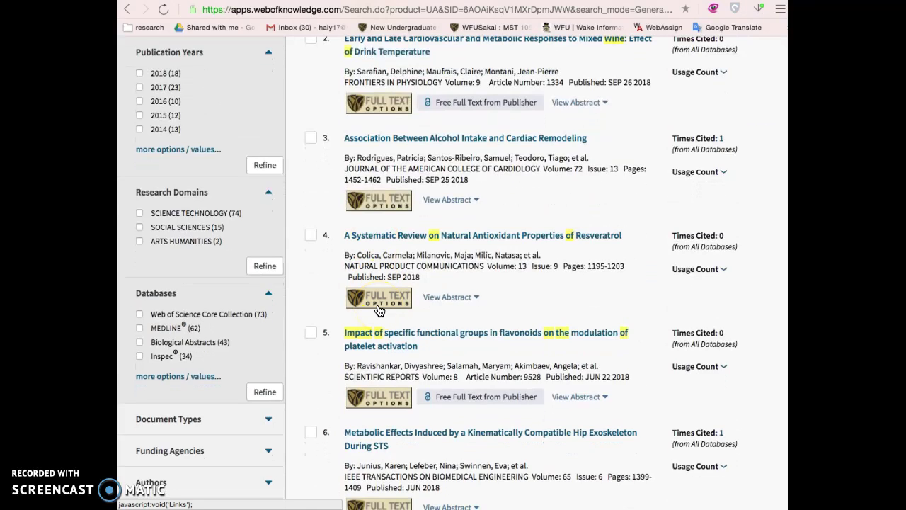
scroll(380, 310, up, 5)
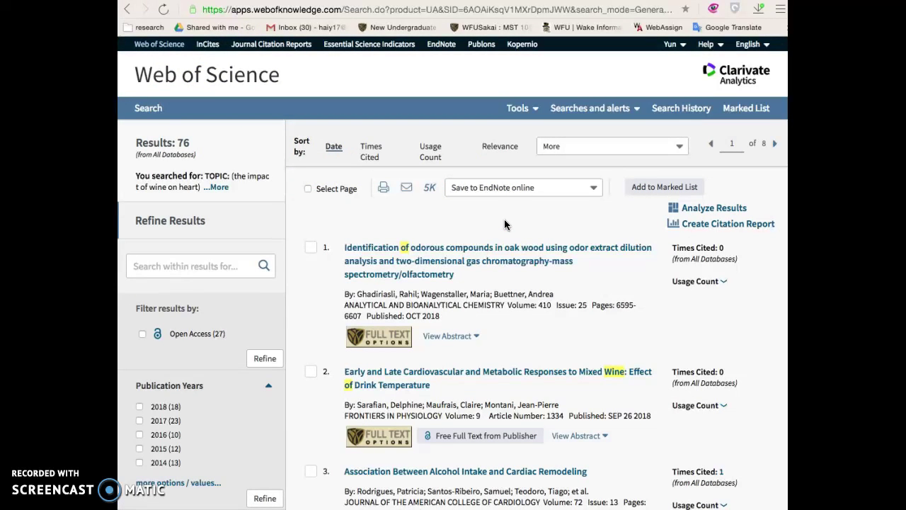
Step: Read the abstract of the first result on odorous compounds in oak wood and collapse it again
scroll(413, 258, down, 1)
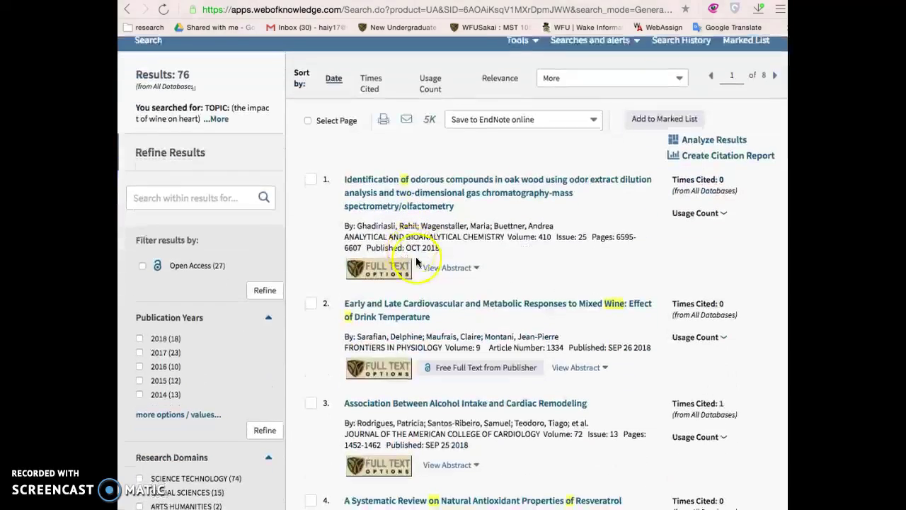
click(442, 269)
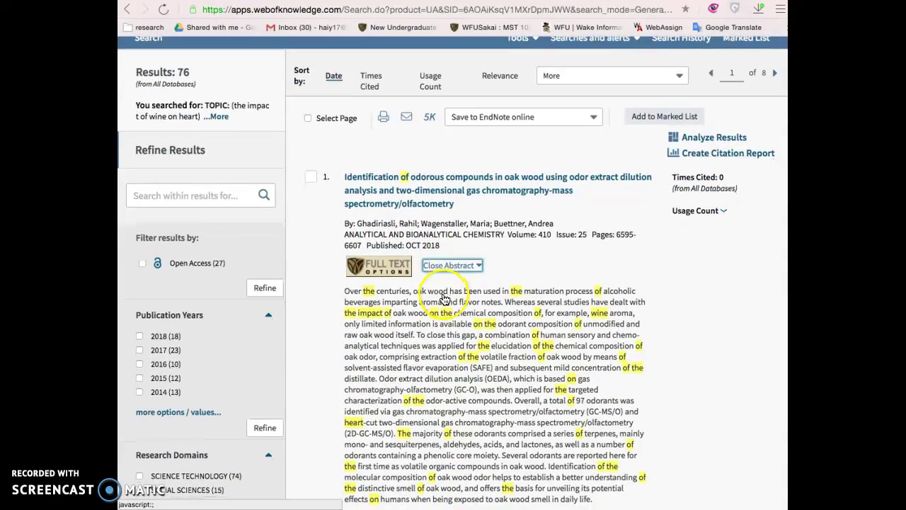
scroll(444, 299, down, 1)
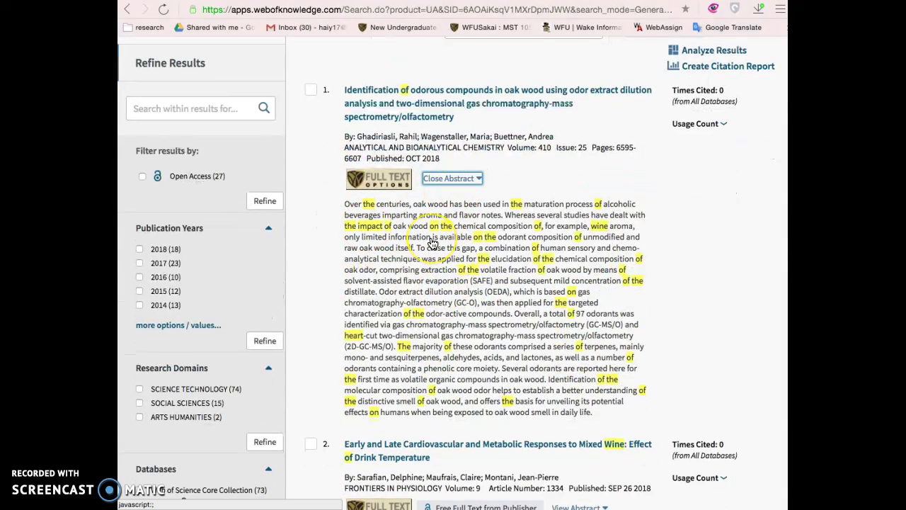
scroll(432, 244, up, 1)
click(457, 199)
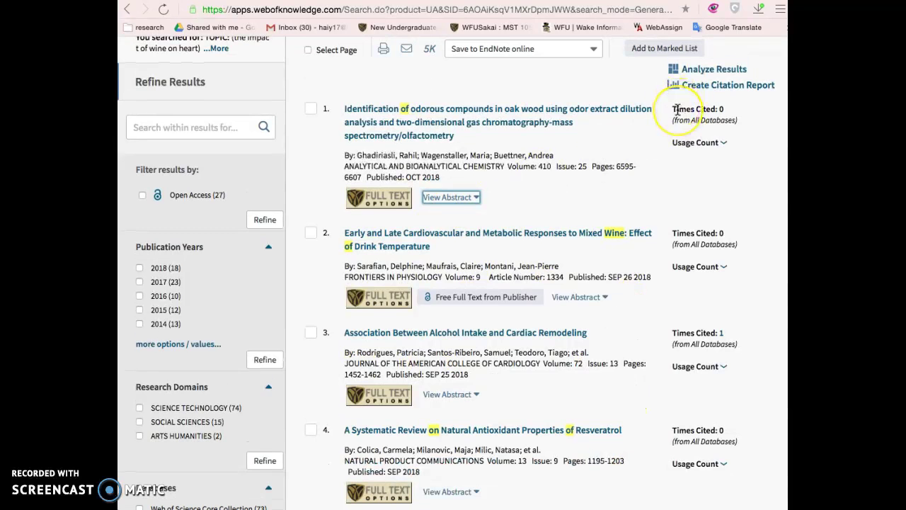
Step: Check how many times each listed article has been cited
drag(677, 111, 720, 110)
click(721, 109)
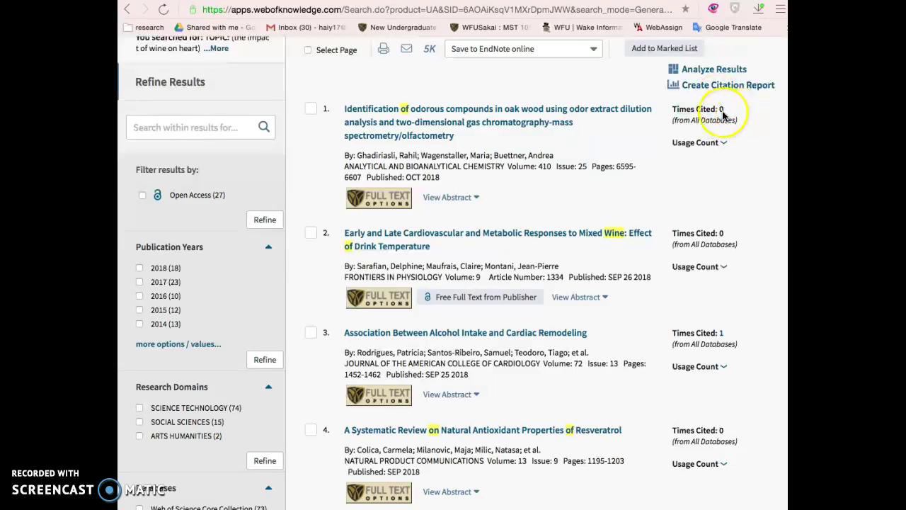
scroll(723, 114, down, 5)
scroll(722, 110, up, 2)
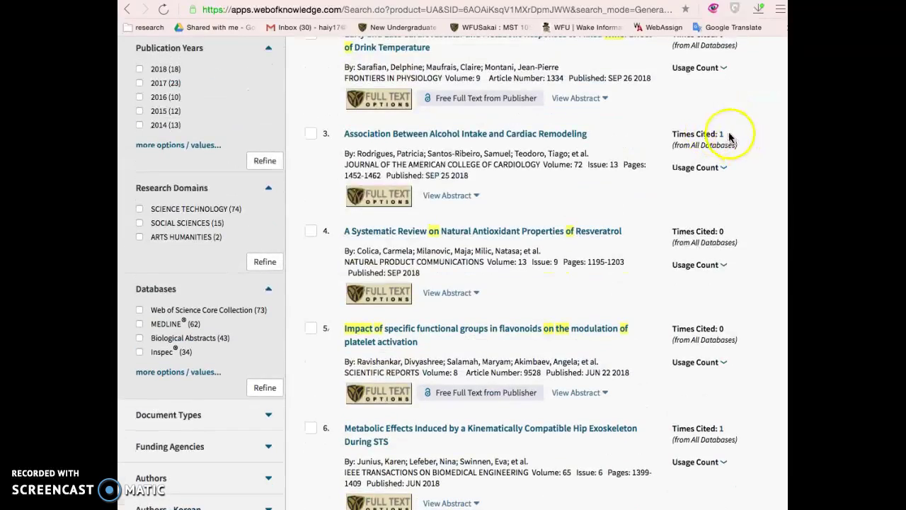
scroll(716, 190, up, 5)
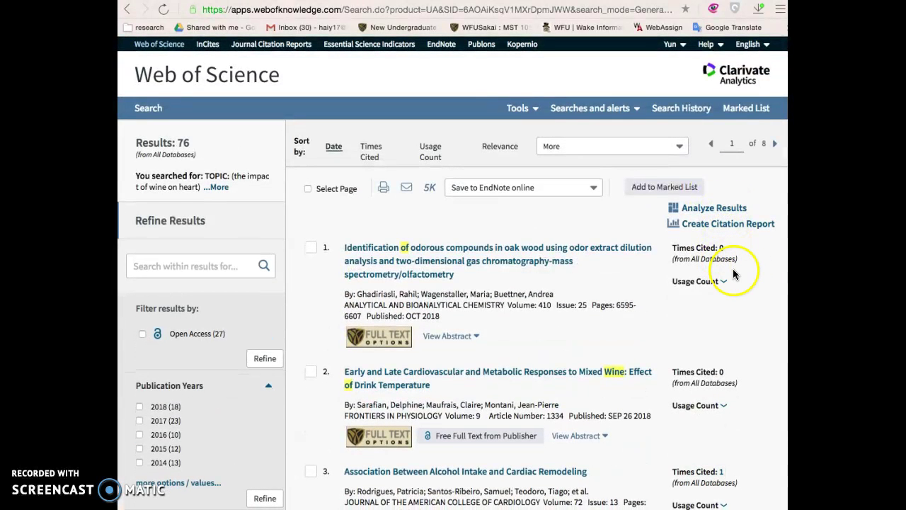
Step: Analyze the search results by Countries/Regions and review the treemap and its record table
click(733, 209)
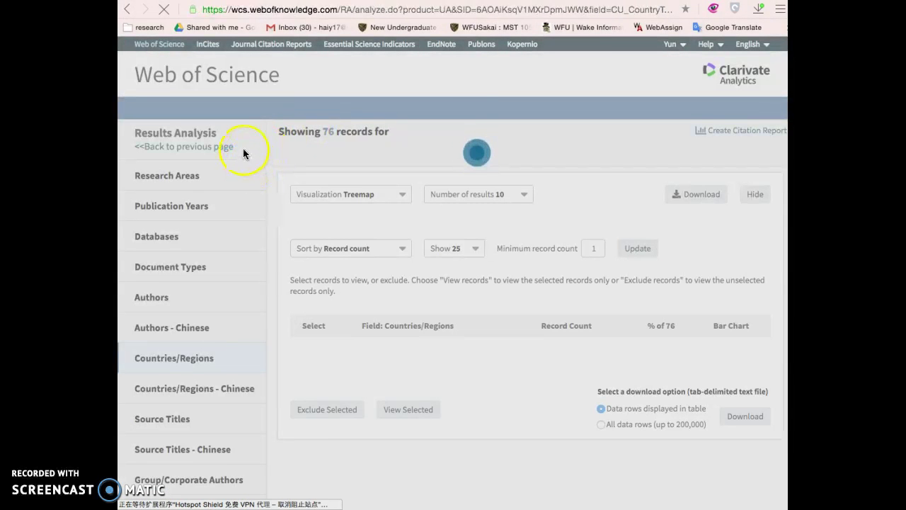
scroll(438, 153, down, 2)
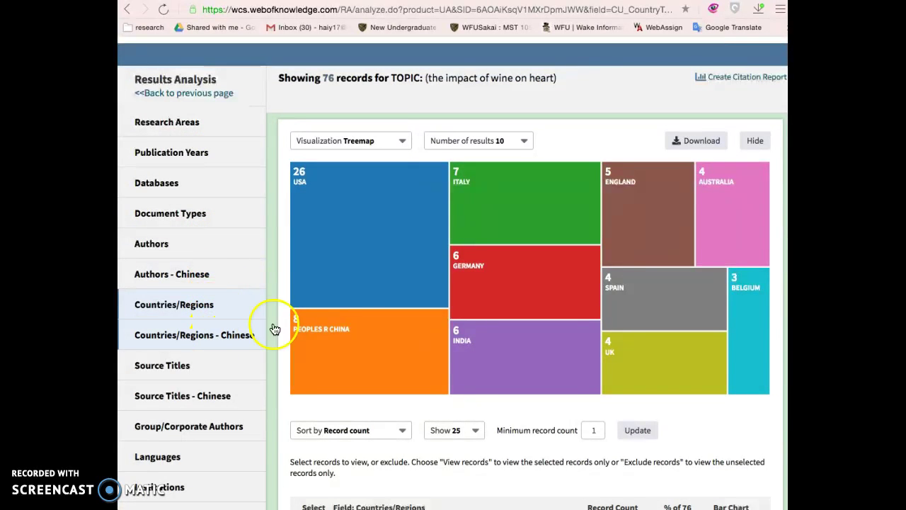
scroll(354, 294, down, 5)
scroll(352, 292, up, 2)
Step: Show the record details for the USA in the countries treemap
scroll(352, 292, up, 1)
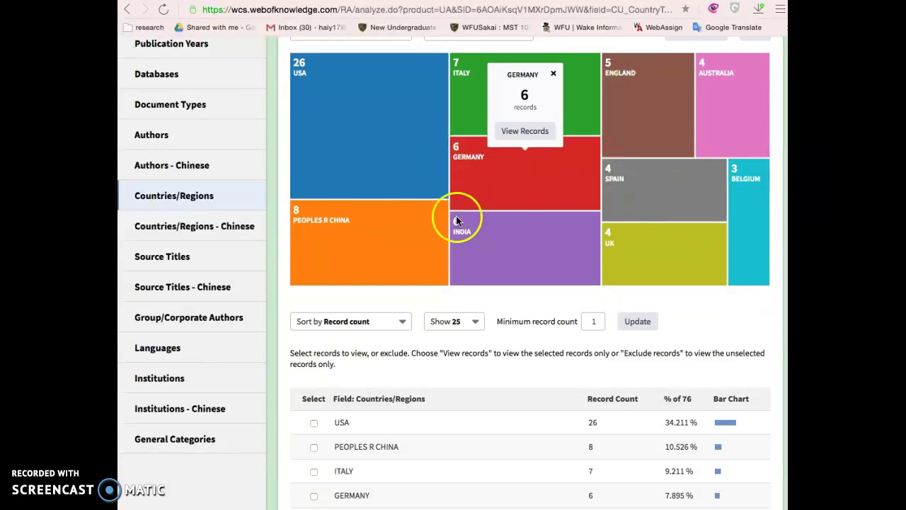
click(300, 64)
scroll(325, 139, up, 2)
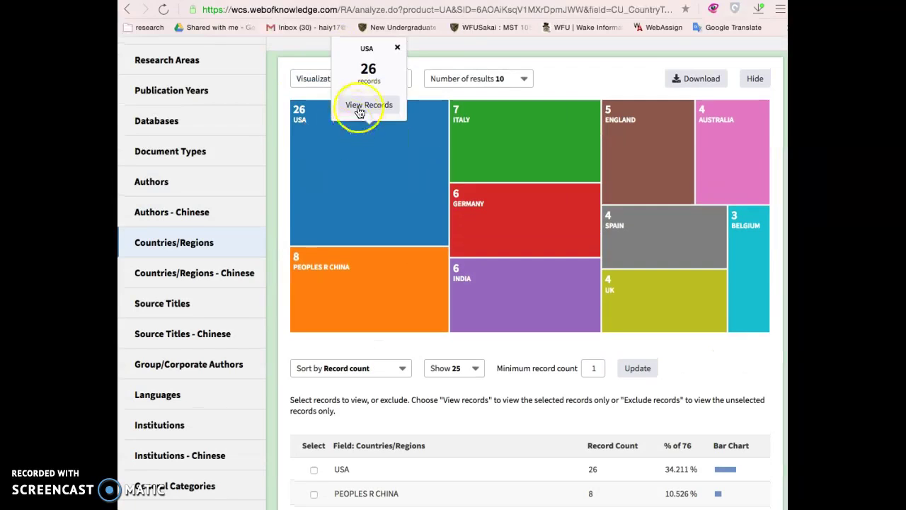
Step: View the USA records from the treemap and skim the resulting article list
click(363, 105)
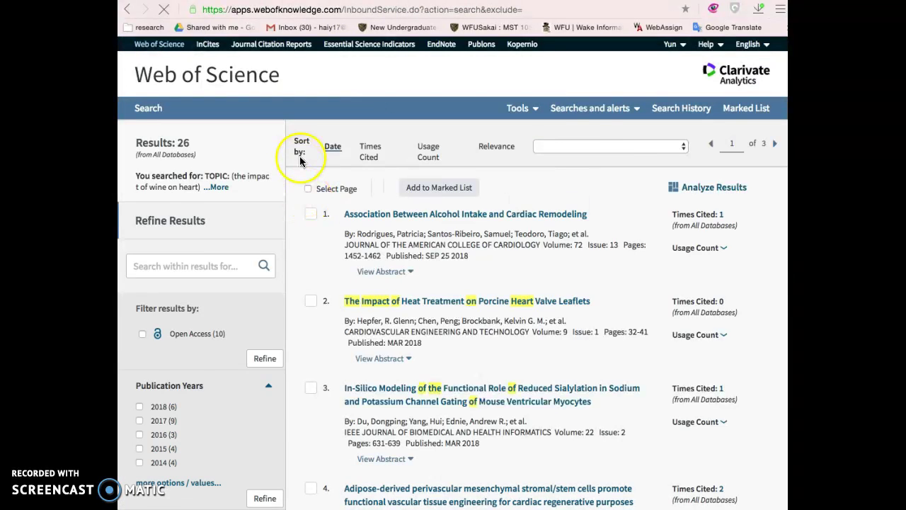
scroll(497, 261, down, 2)
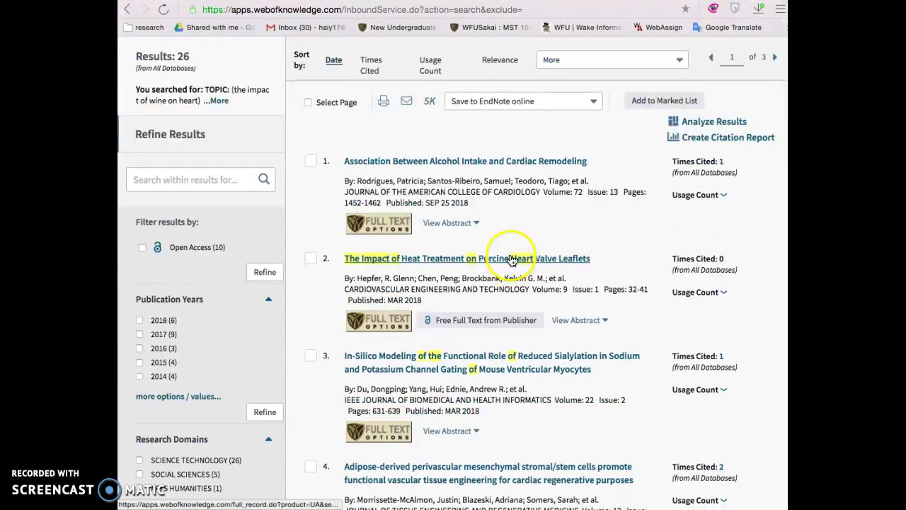
scroll(177, 224, down, 3)
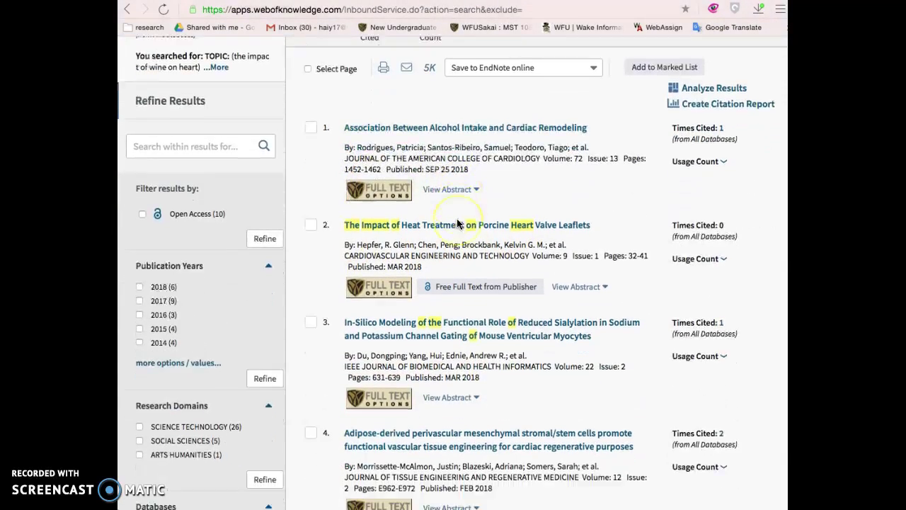
Step: Refine the USA results to publication year 2018 and document type Article
click(164, 186)
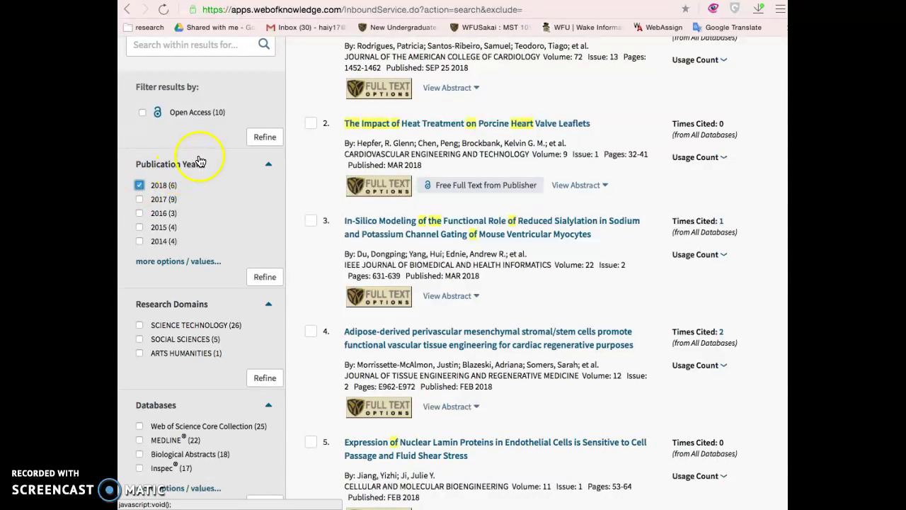
scroll(193, 165, down, 1)
scroll(197, 168, down, 3)
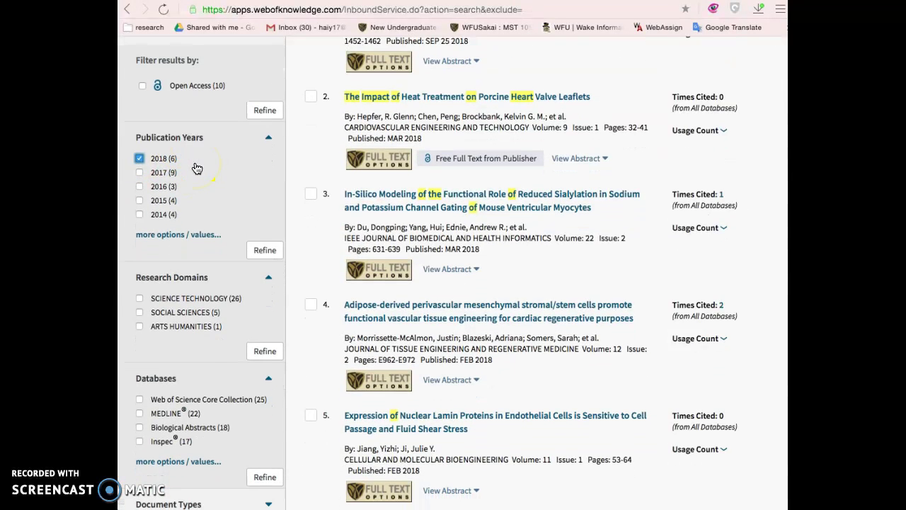
scroll(196, 167, down, 1)
click(177, 224)
click(184, 246)
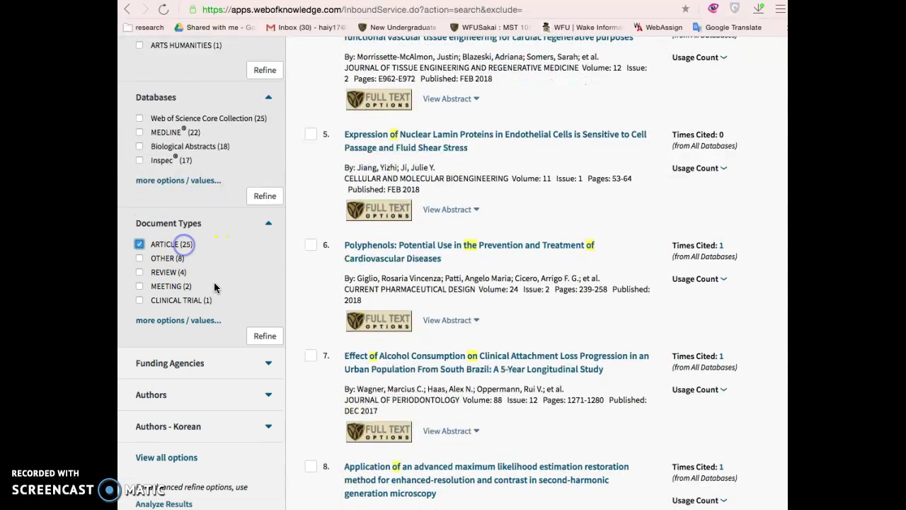
click(253, 335)
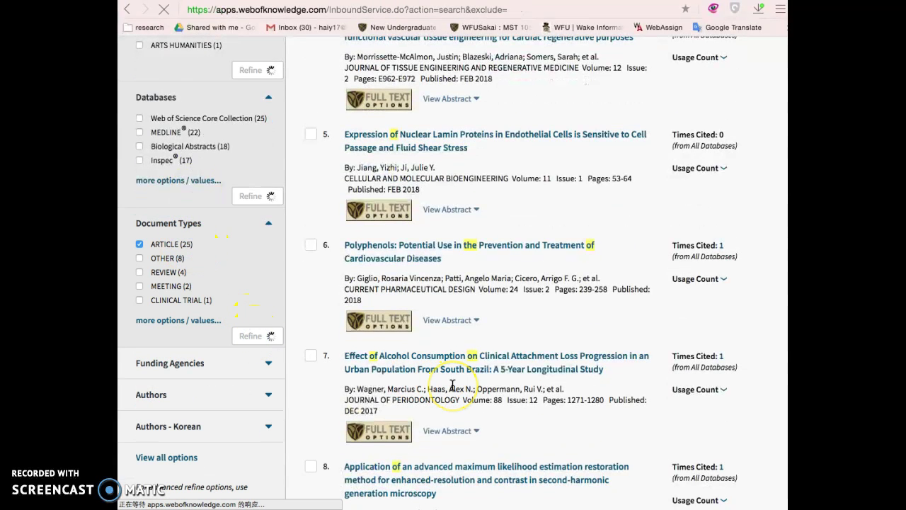
click(238, 187)
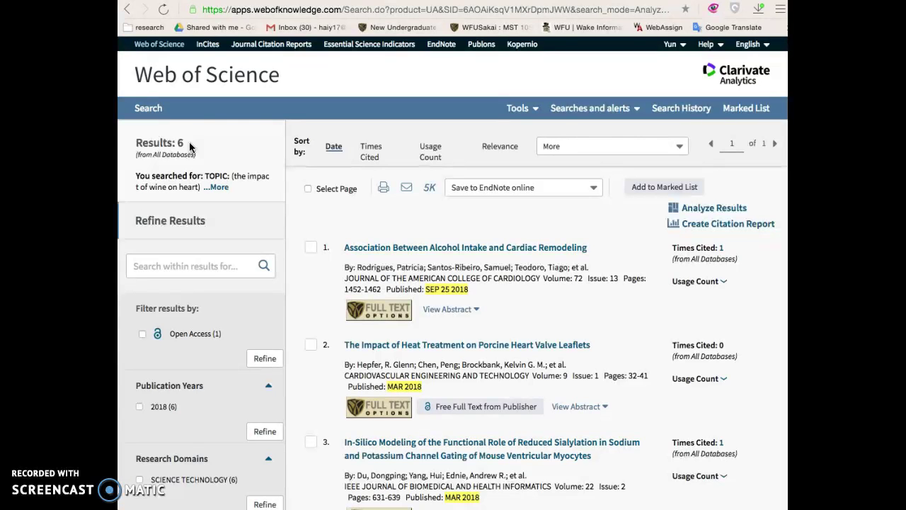
Step: Open the Advanced Search form from the home page and review its Booleans and field tags
click(252, 79)
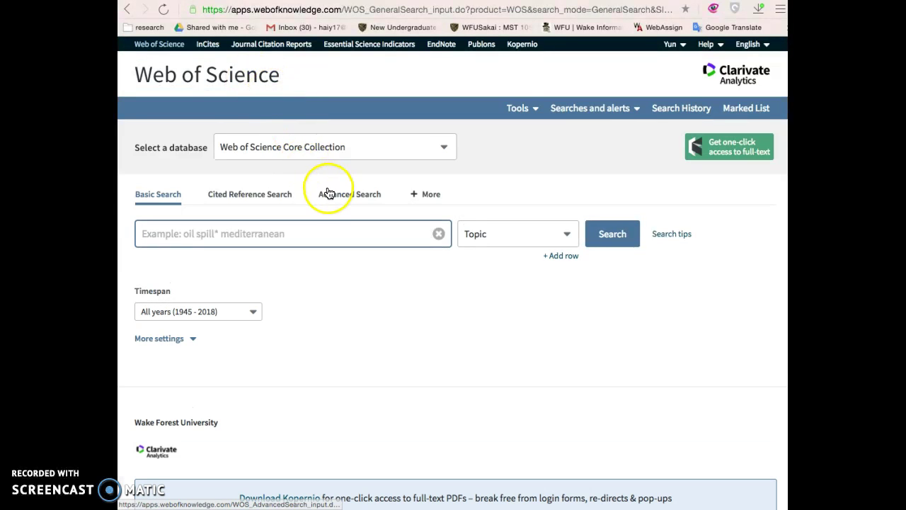
click(329, 197)
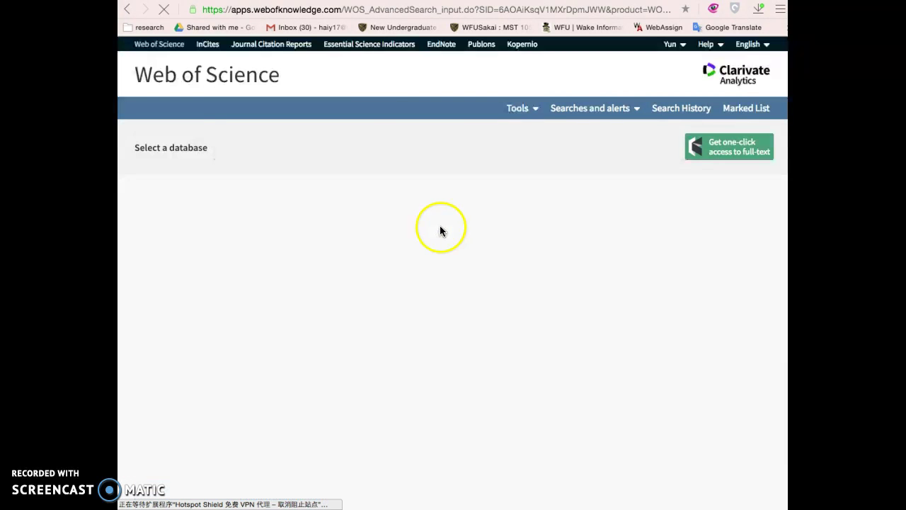
drag(561, 263, 721, 375)
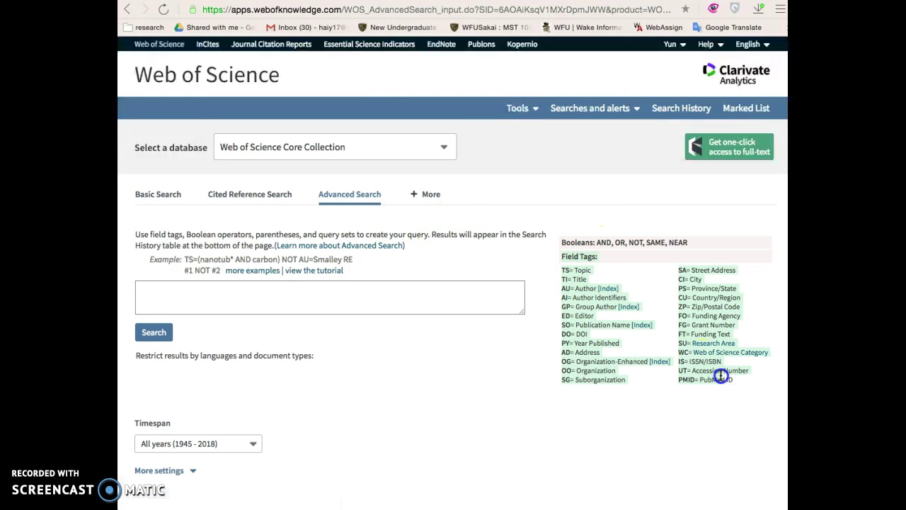
Step: Switch the database to All Databases and return to Advanced Search
click(399, 149)
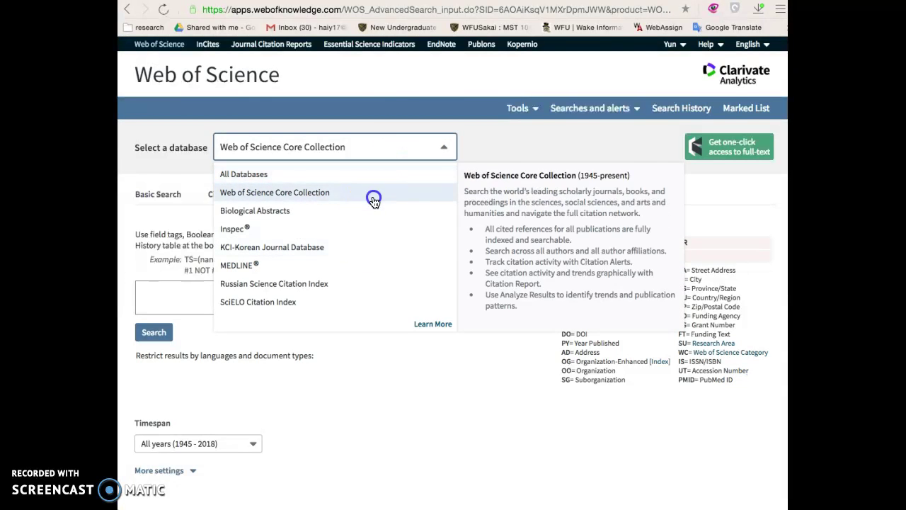
click(374, 187)
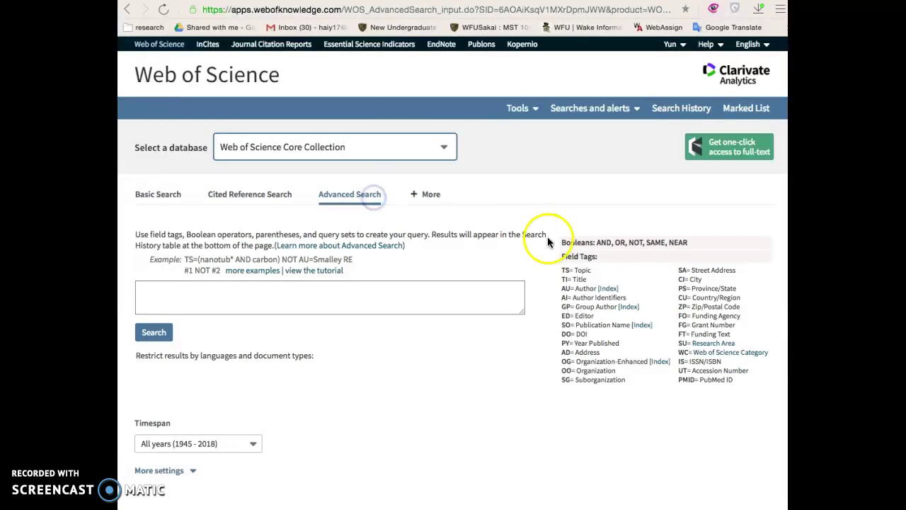
click(401, 150)
click(365, 175)
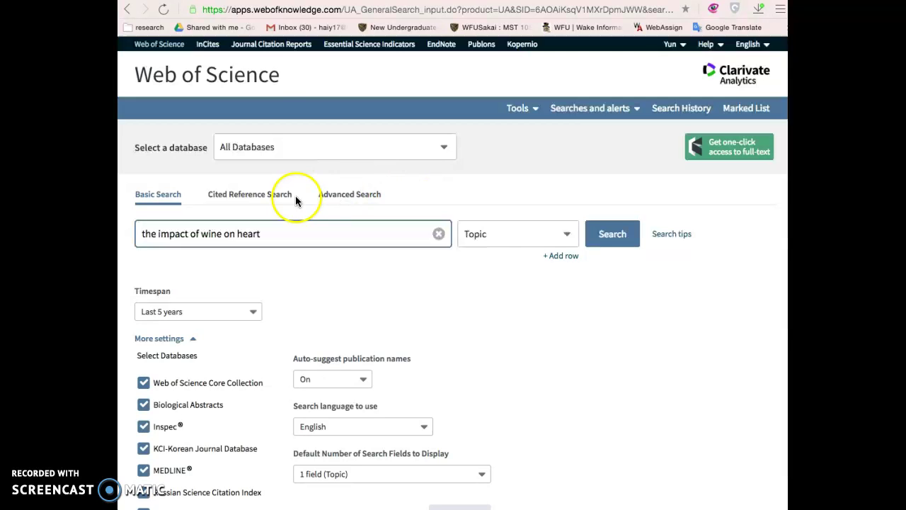
click(354, 197)
Step: Run the advanced query TS=(wine AND heart AND benefit*) and review its entry in the search history
click(295, 295)
click(425, 291)
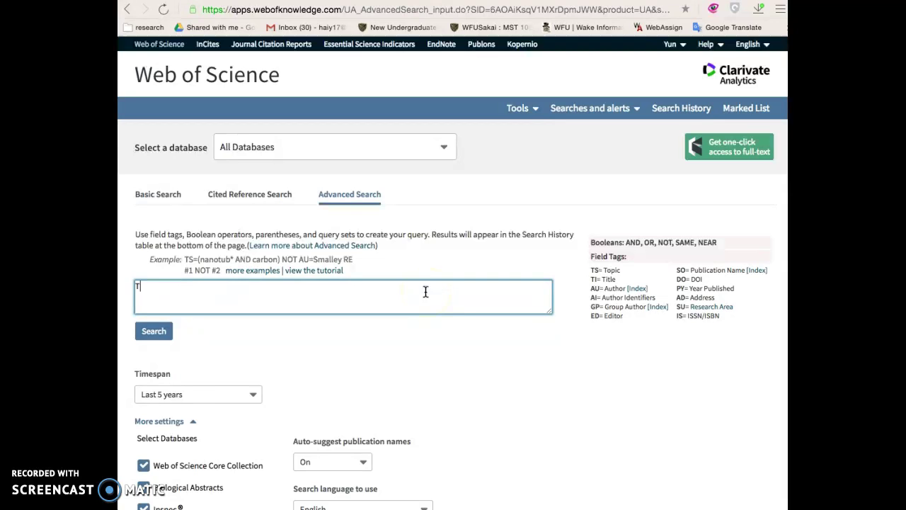
click(603, 268)
click(320, 281)
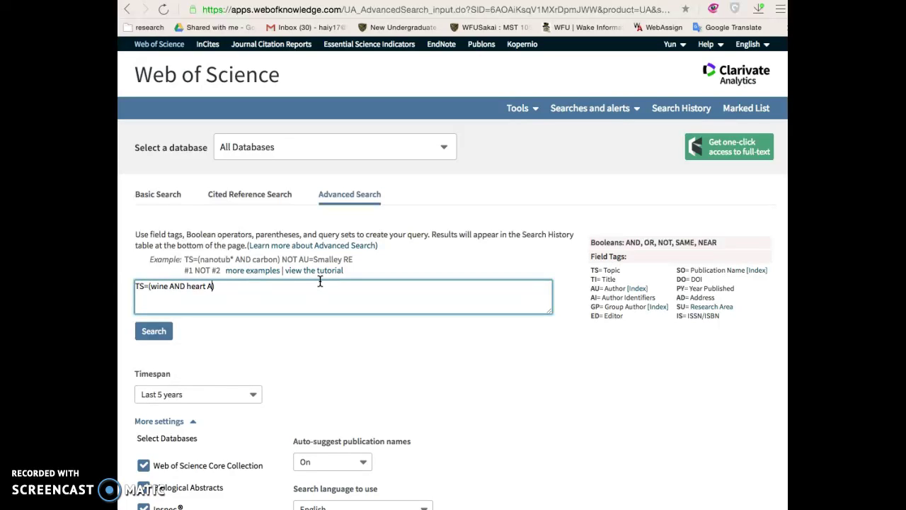
text(t*)
click(155, 331)
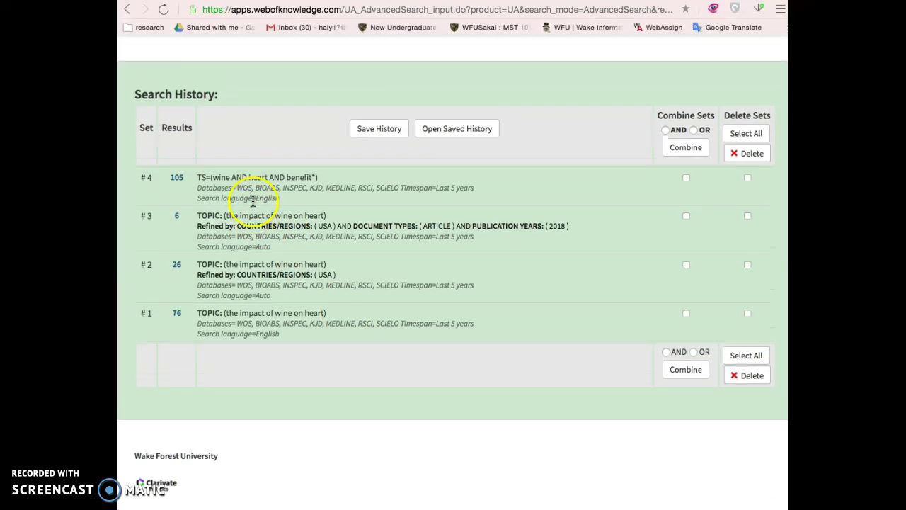
click(376, 196)
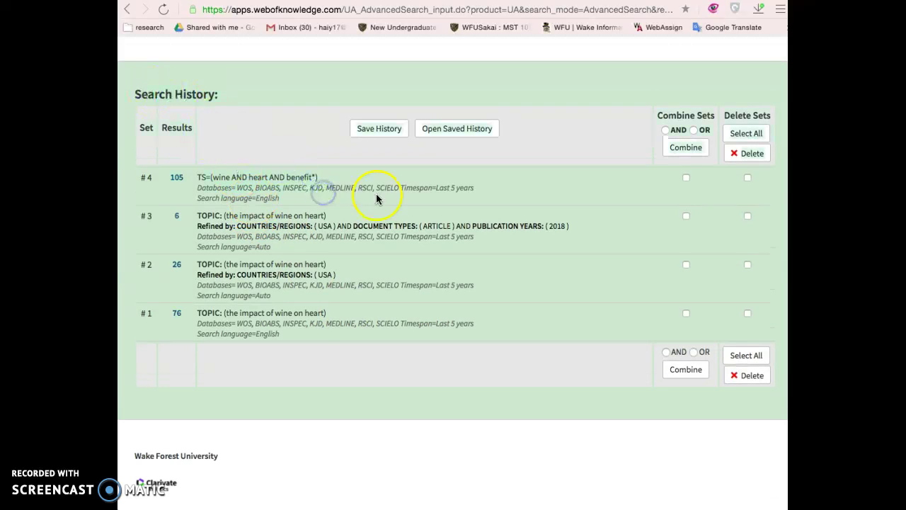
click(276, 157)
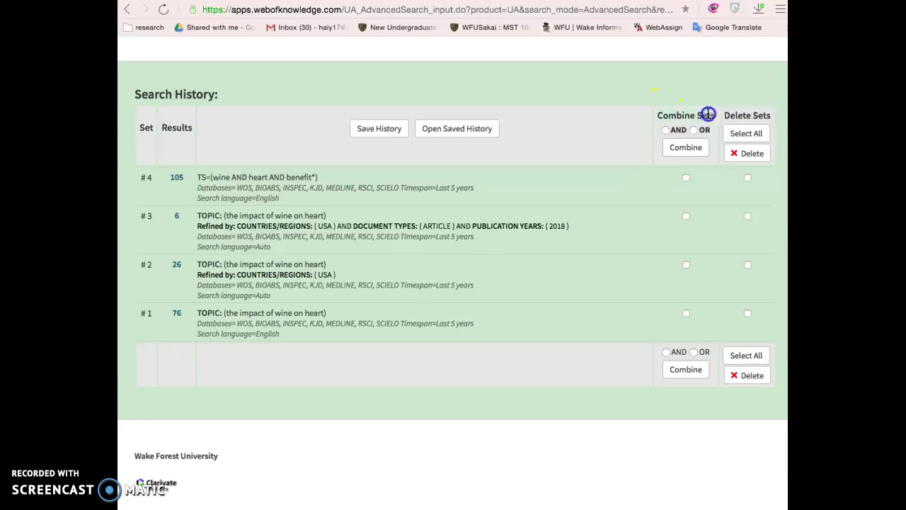
Step: Run an advanced search with the AU field tag for an author's surname and initial
scroll(708, 121, up, 10)
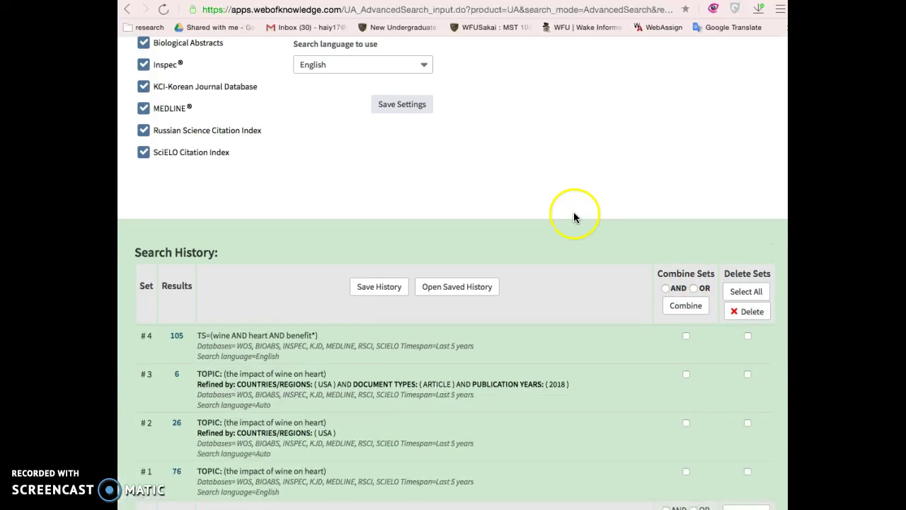
click(288, 223)
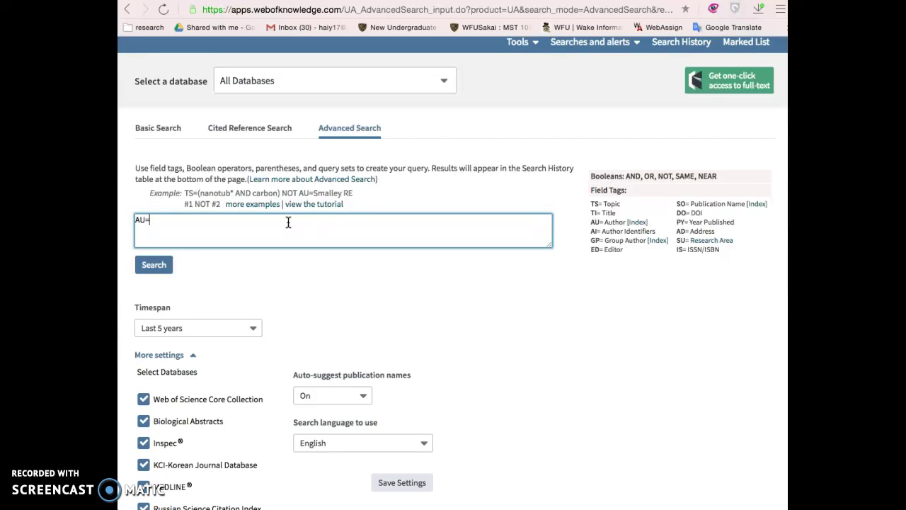
text(AU=Zhou Y)
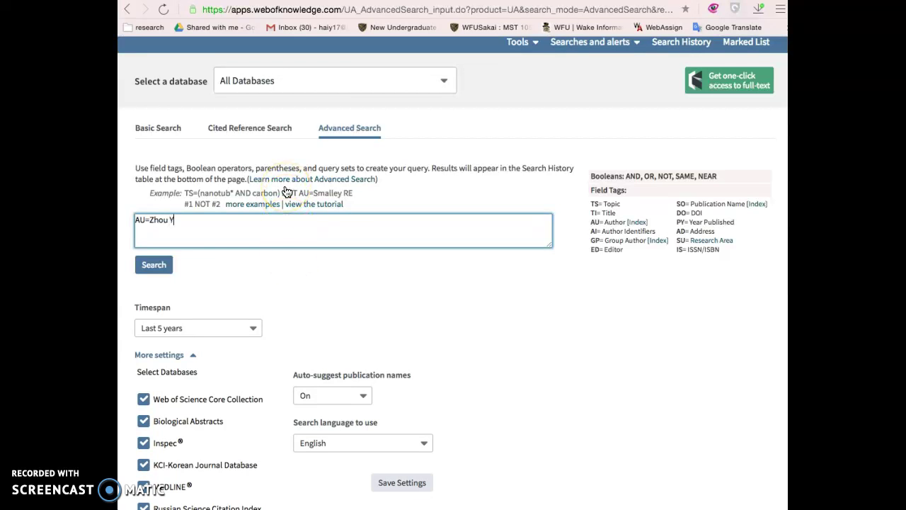
click(153, 264)
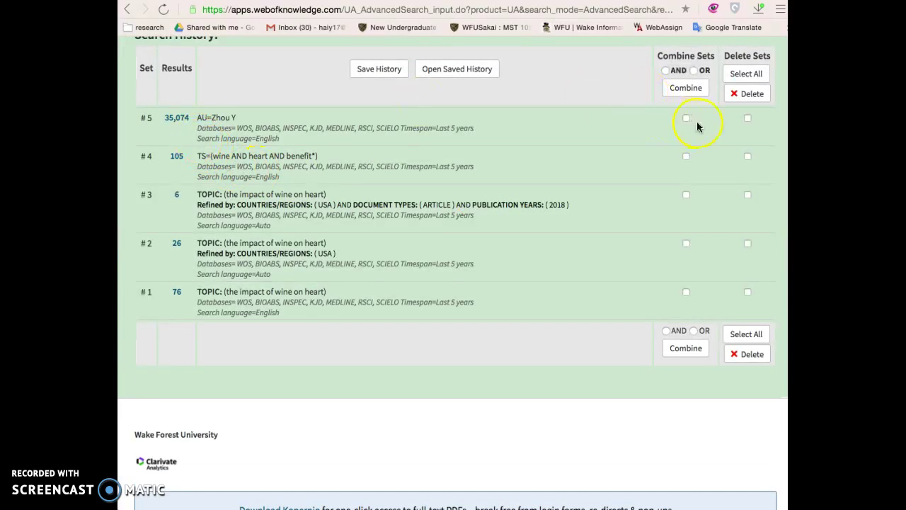
Step: Combine search history sets #5 and #4 with AND
click(686, 120)
click(686, 156)
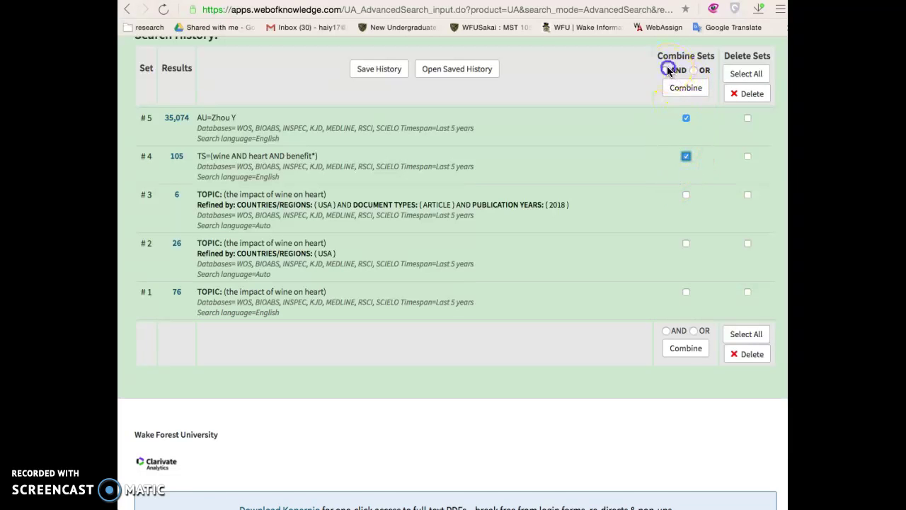
click(674, 89)
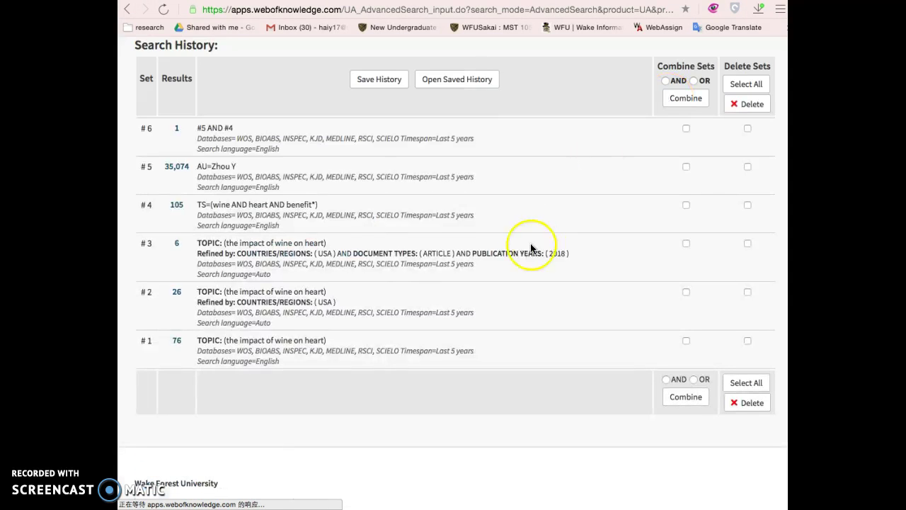
Step: Open the results of the combined set #5 AND #4 and show the full record of "Alcoholic Beverage Consumption and Chronic Diseases"
mouse_move(182, 131)
mouse_down()
mouse_move(237, 127)
mouse_move(177, 128)
mouse_up()
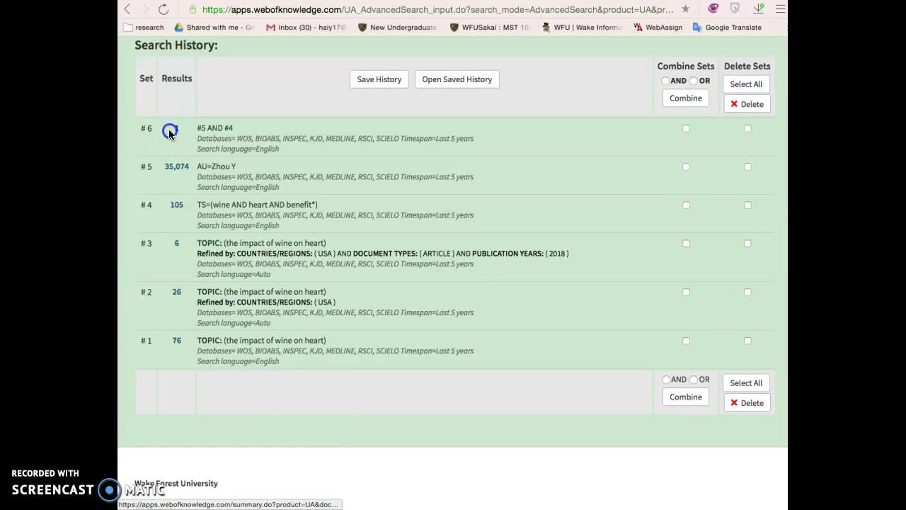
click(178, 132)
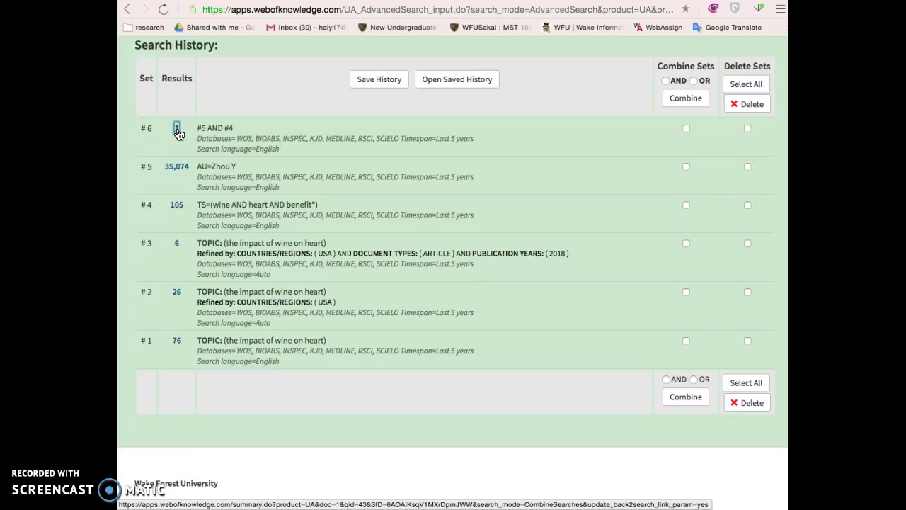
click(177, 131)
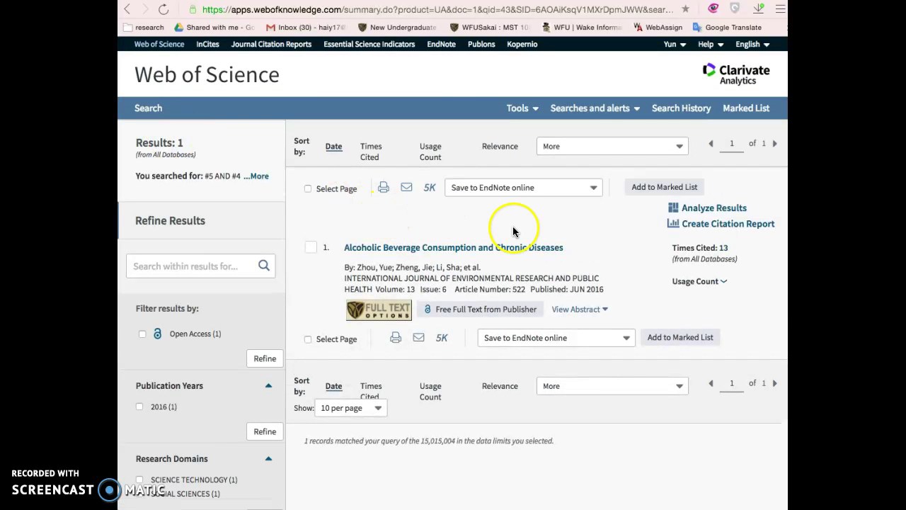
click(474, 249)
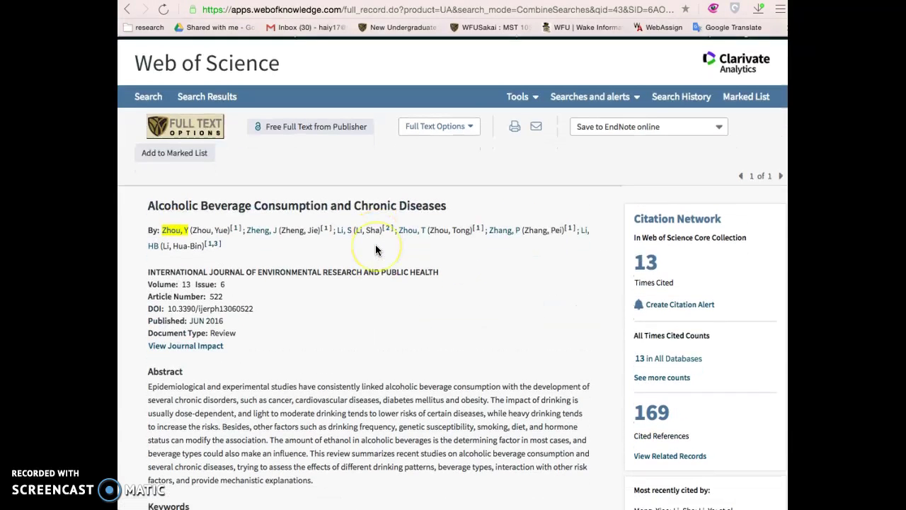
Step: Review the article's abstract, citation network and list of cited references
scroll(376, 249, down, 1)
scroll(360, 217, down, 1)
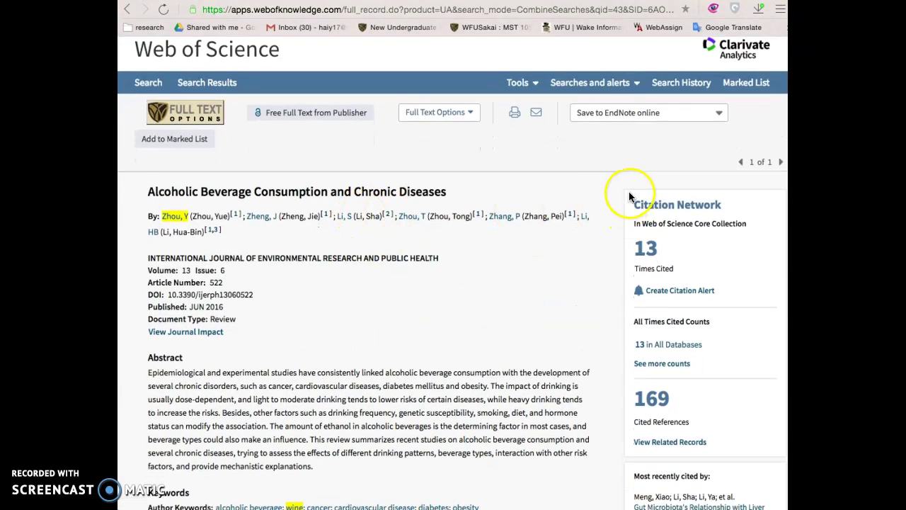
scroll(633, 184, down, 1)
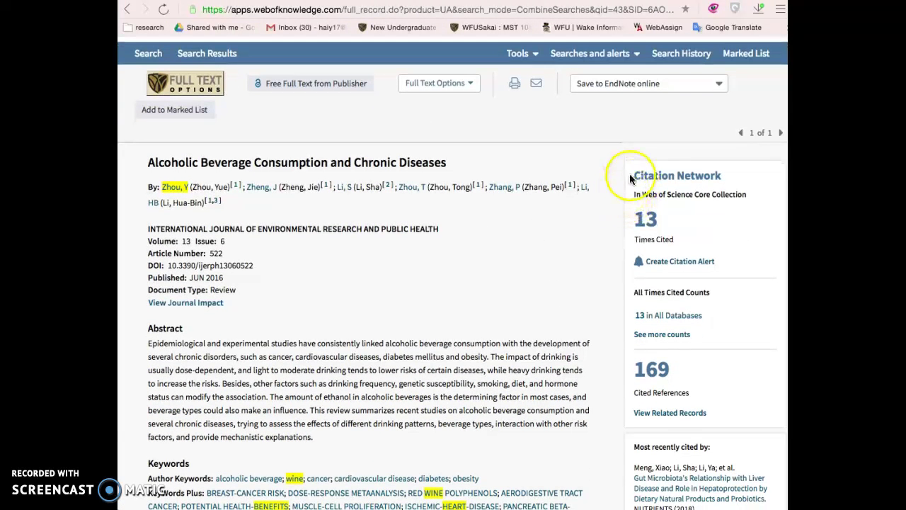
scroll(628, 176, down, 1)
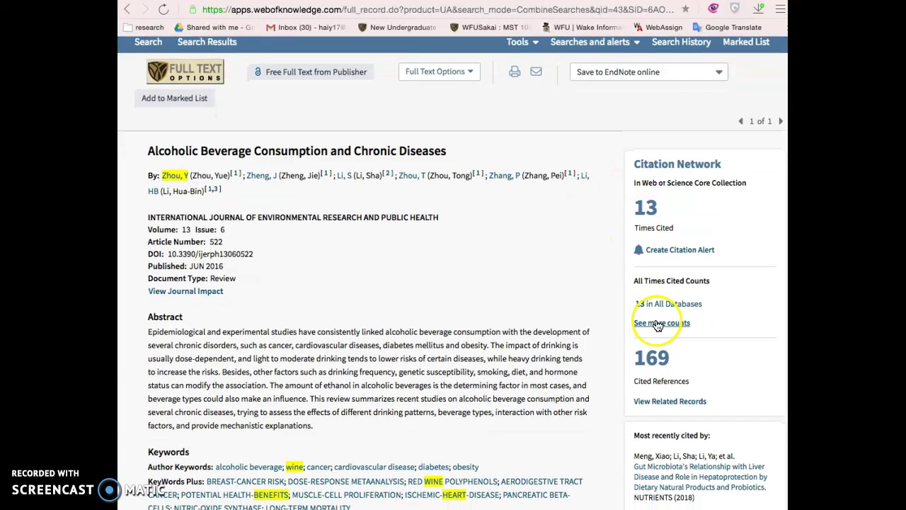
scroll(693, 221, down, 2)
scroll(694, 317, down, 1)
scroll(705, 321, down, 15)
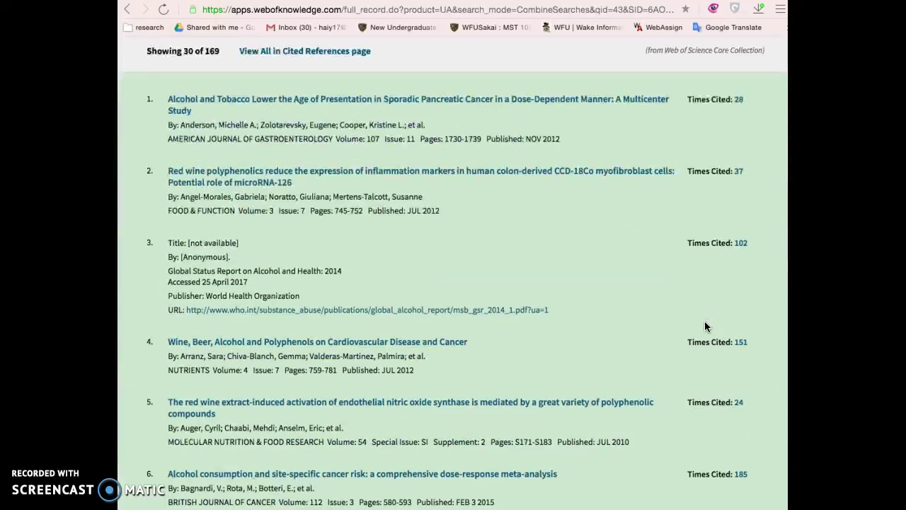
scroll(393, 176, up, 1)
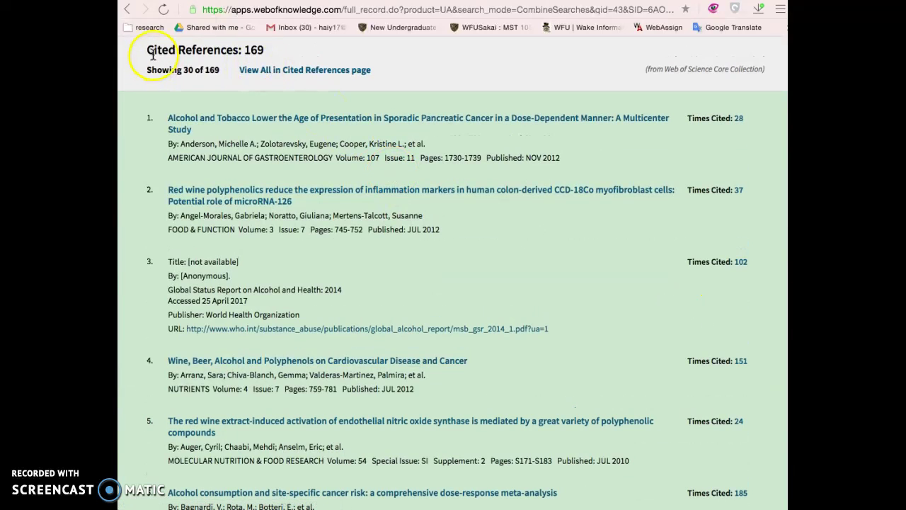
click(225, 58)
scroll(261, 160, up, 1)
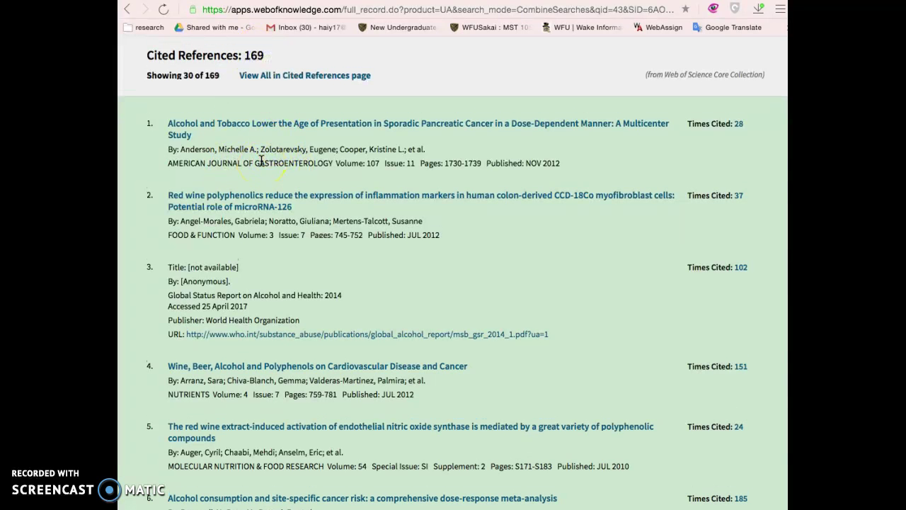
Step: View the record of the cited reference "Wine, Beer, Alcohol and Polyphenols on Cardiovascular Disease and Cancer" and return to the citing article's full record
scroll(284, 136, down, 5)
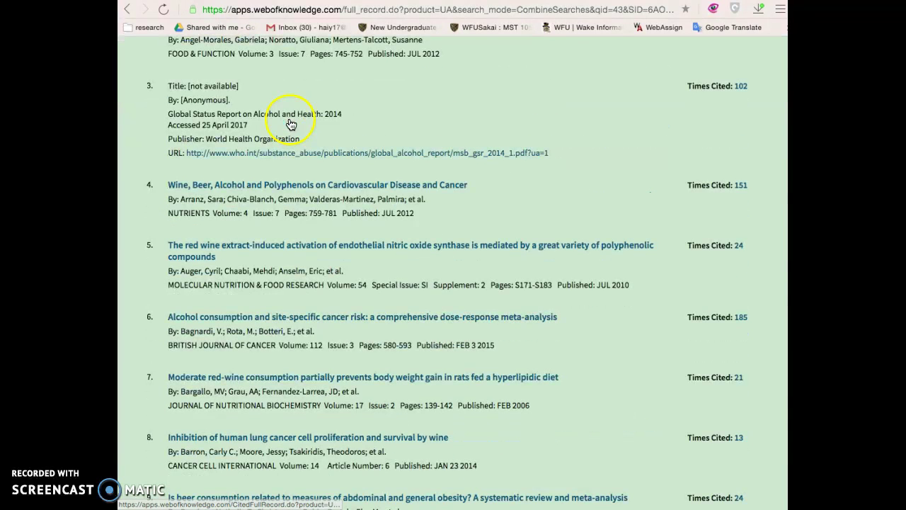
click(263, 189)
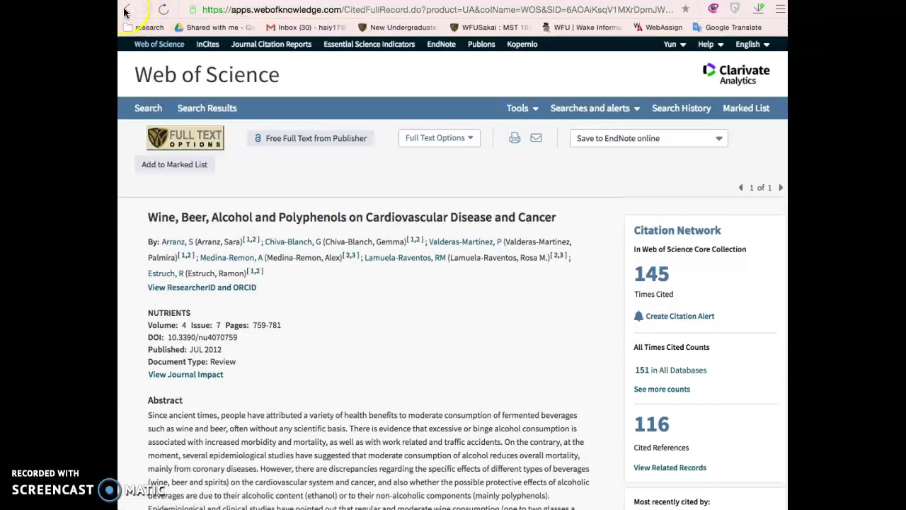
click(125, 12)
click(125, 12)
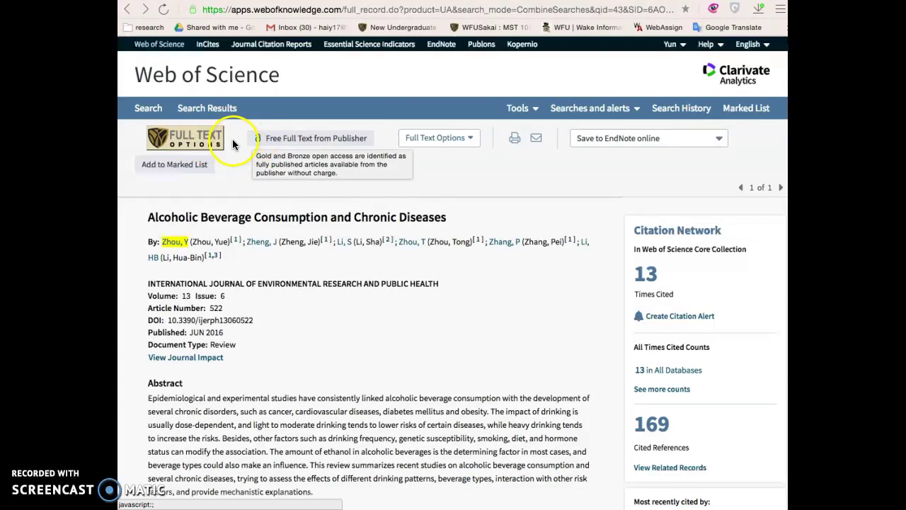
Step: Download the article's free full text from the publisher and reveal the downloaded PDF in Finder
click(341, 147)
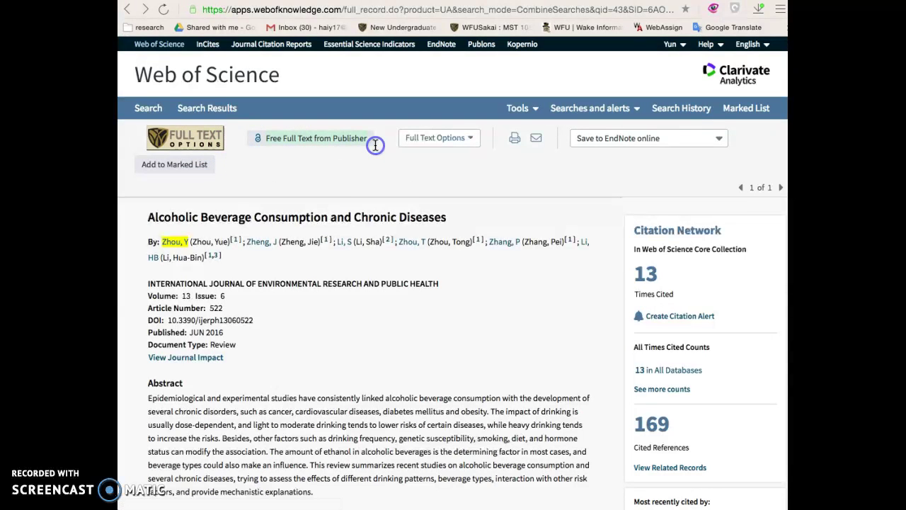
click(278, 136)
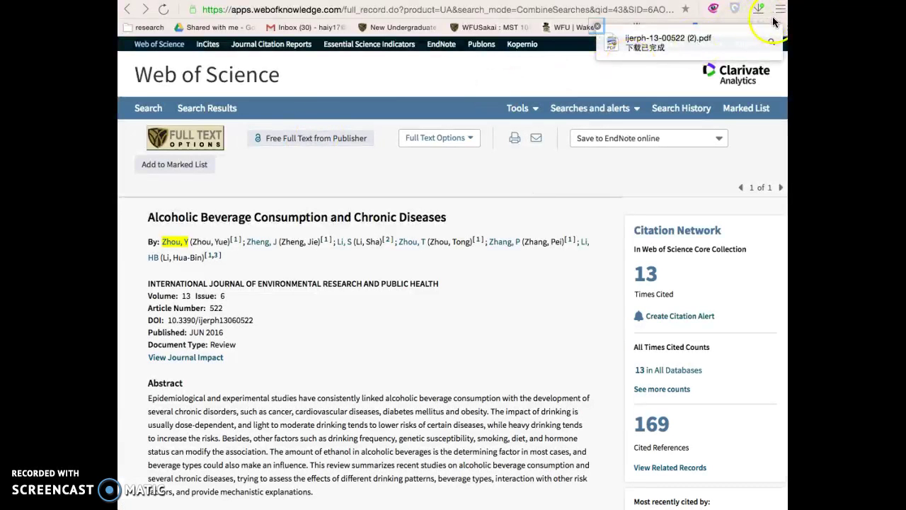
click(770, 40)
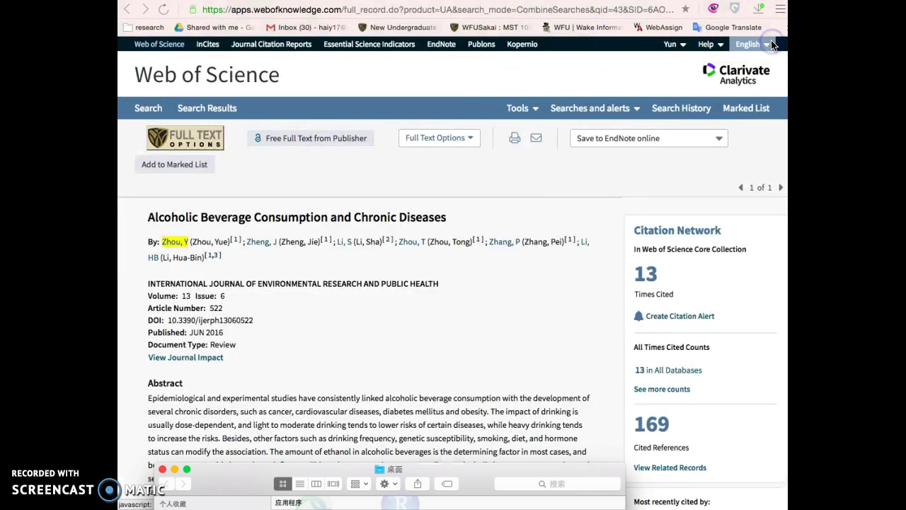
Step: Open the downloaded file ijerph-13-00522 (2).pdf from the desktop folder
drag(230, 486, 210, 170)
scroll(495, 397, down, 5)
click(466, 464)
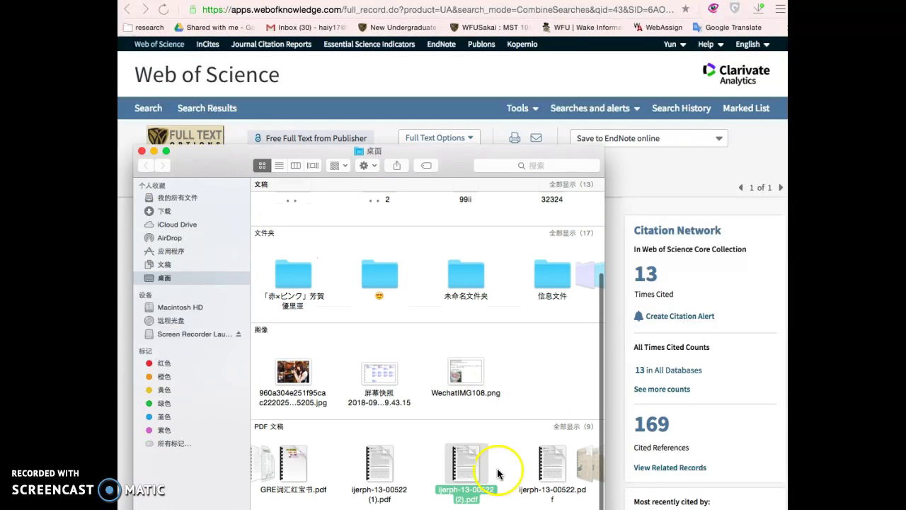
double_click(467, 465)
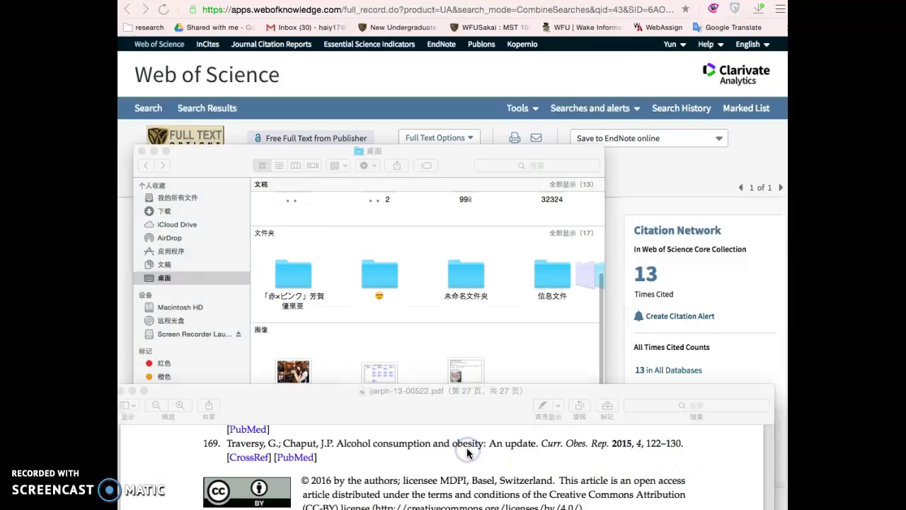
Step: Skim the PDF's body text and reference list, and return to the article's full record in Web of Science
double_click(441, 387)
drag(311, 4, 379, 5)
click(383, 167)
scroll(383, 167, down, 20)
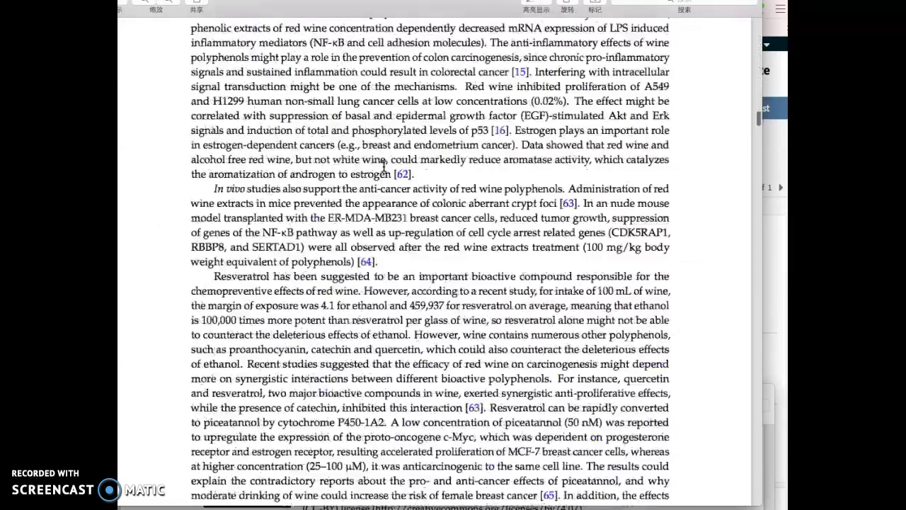
scroll(383, 167, down, 20)
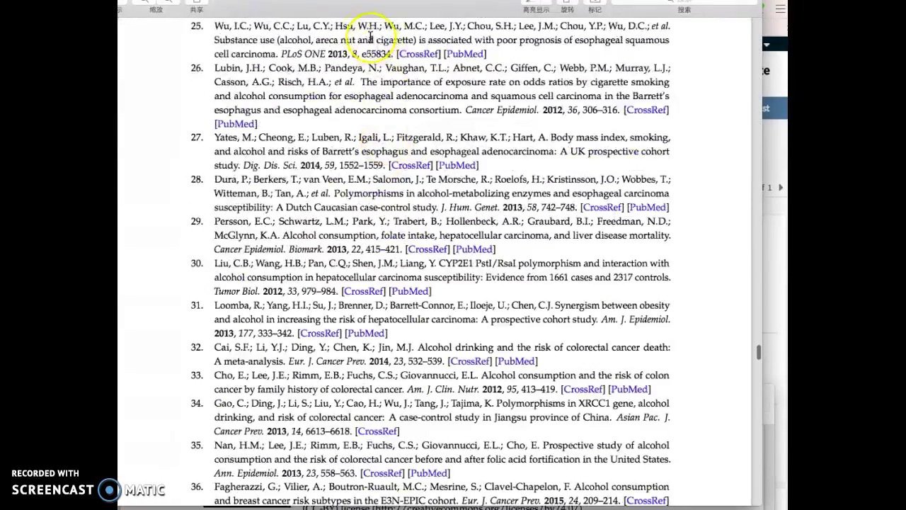
double_click(363, 7)
click(614, 194)
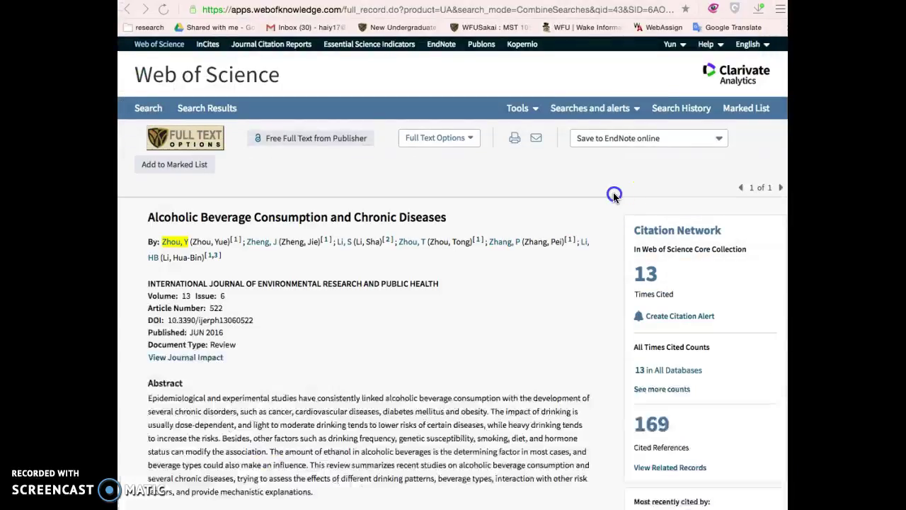